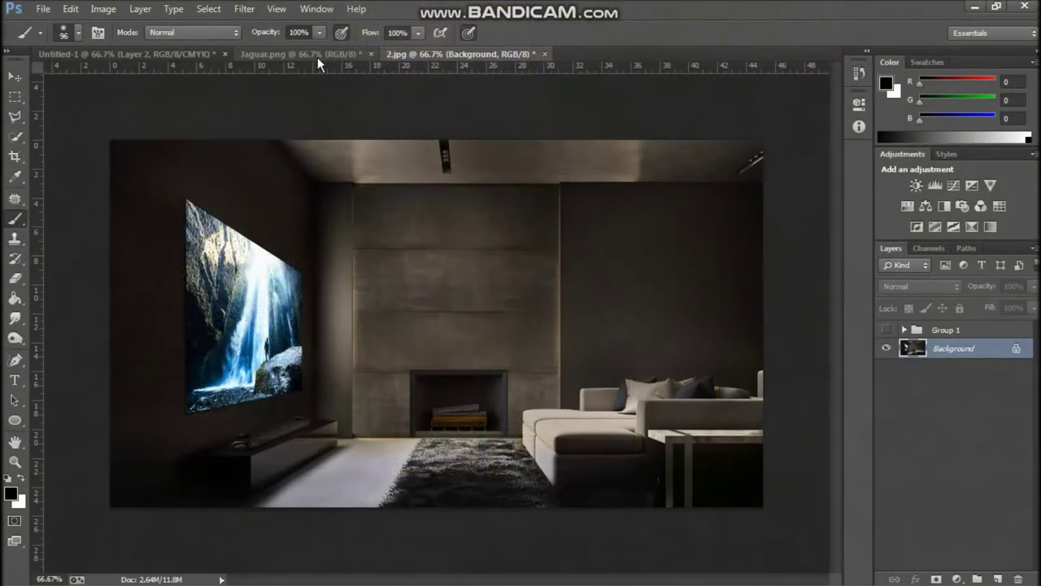
# Step: Paste the jaguar from Jaguar.png into 2.jpg as Layer 3 with Free Transform active
pyautogui.click(317, 57)
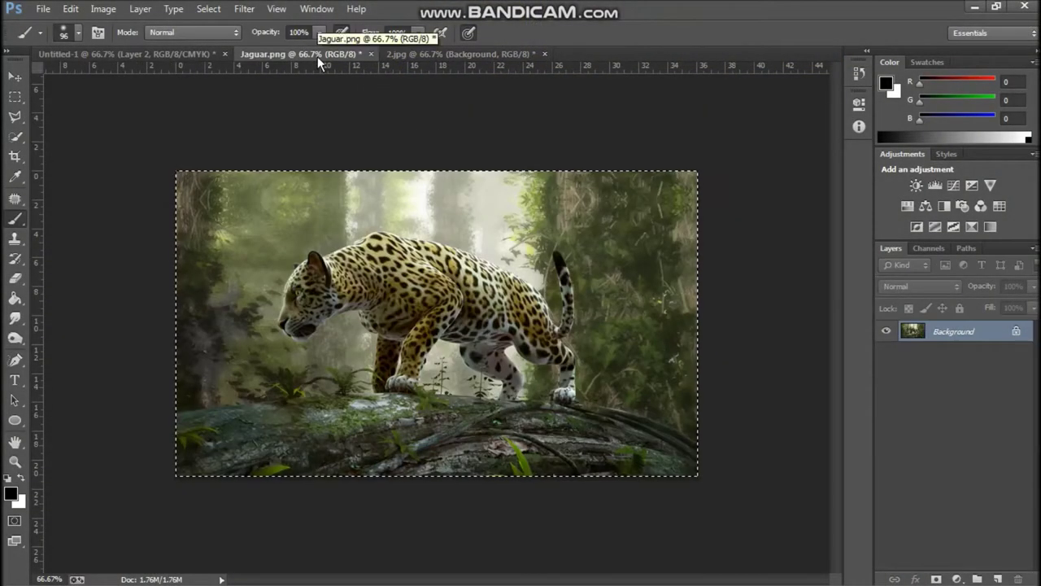
pyautogui.click(415, 53)
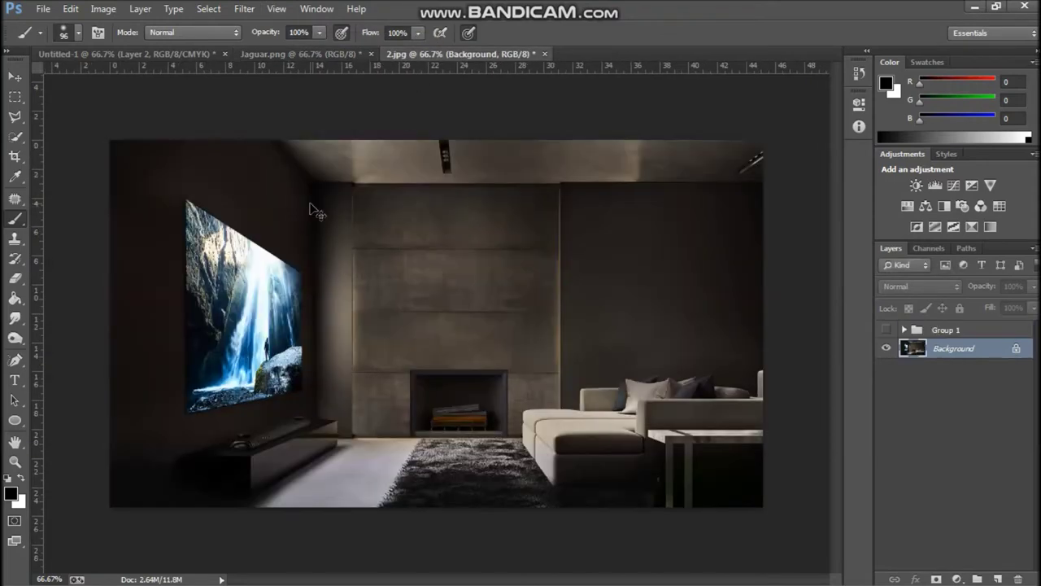
pyautogui.hotkey('ctrl', 'v')
pyautogui.hotkey('ctrl', 't')
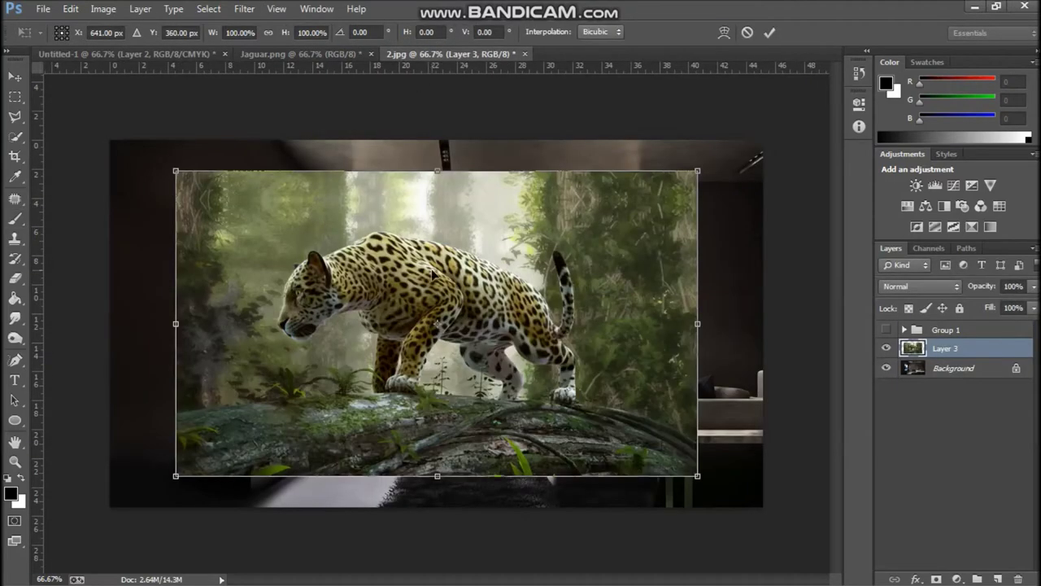
# Step: Flip the jaguar horizontally, scale it to about 57% over the TV, at 40% opacity
pyautogui.rightClick(432, 272)
pyautogui.click(468, 456)
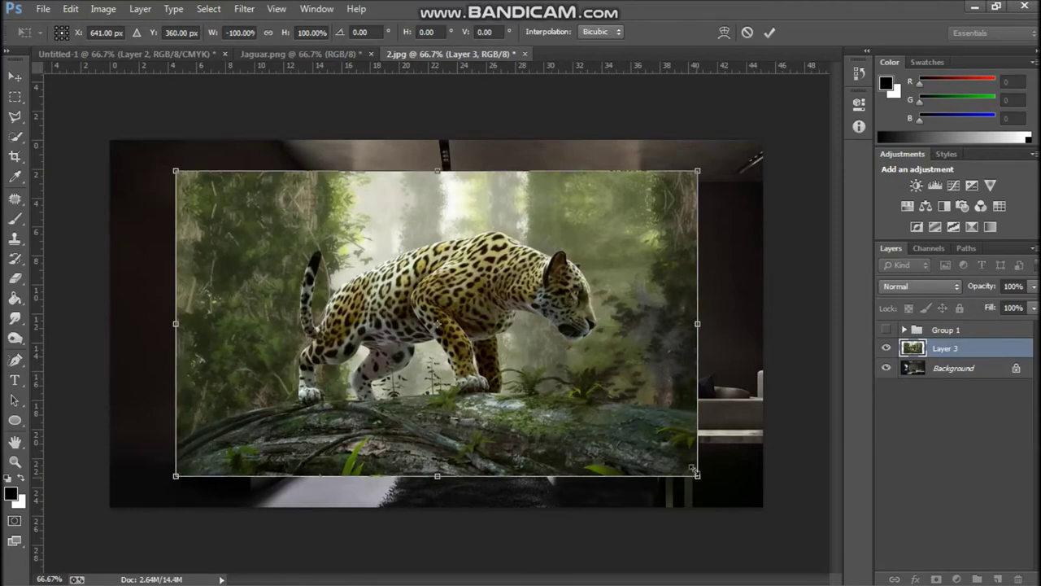
pyautogui.moveTo(697, 475); pyautogui.dragTo(480, 351)
pyautogui.moveTo(446, 291)
pyautogui.mouseDown()
pyautogui.moveTo(431, 398)
pyautogui.moveTo(399, 367)
pyautogui.mouseUp()
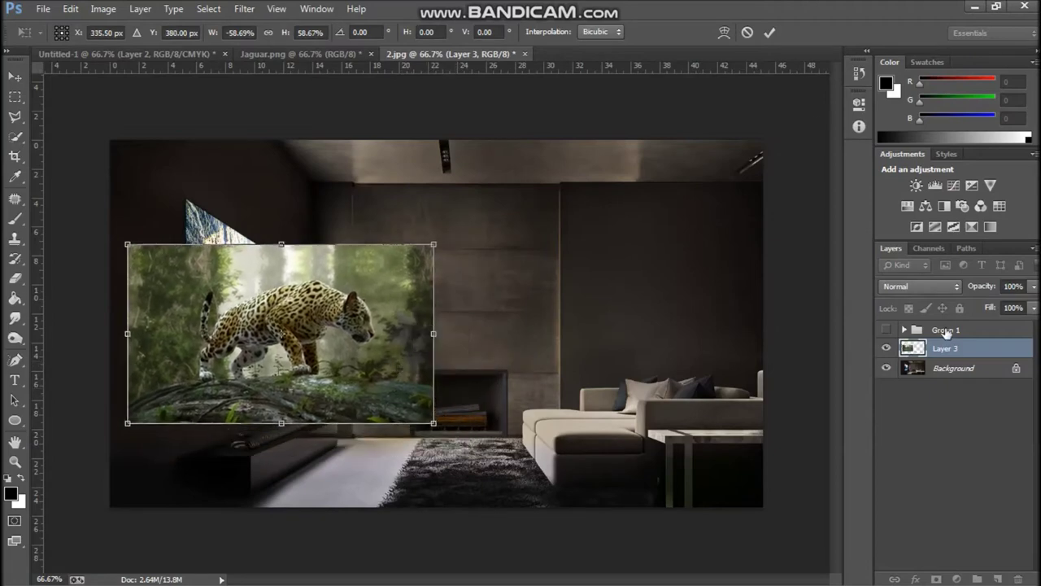
pyautogui.write('40')
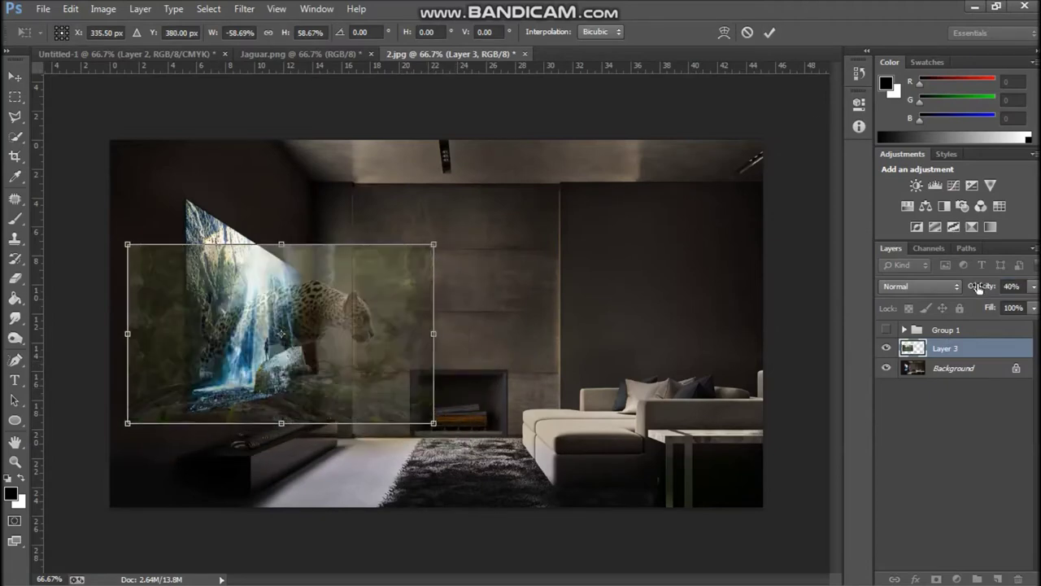
# Step: Zoom in, fine-tune the jaguar's size and position over the TV, and commit the transform
pyautogui.hotkey('ctrl', '+')
pyautogui.hotkey('ctrl', '+')
pyautogui.hscroll(-7, 606, 323)
pyautogui.scroll(-2, 606, 323)
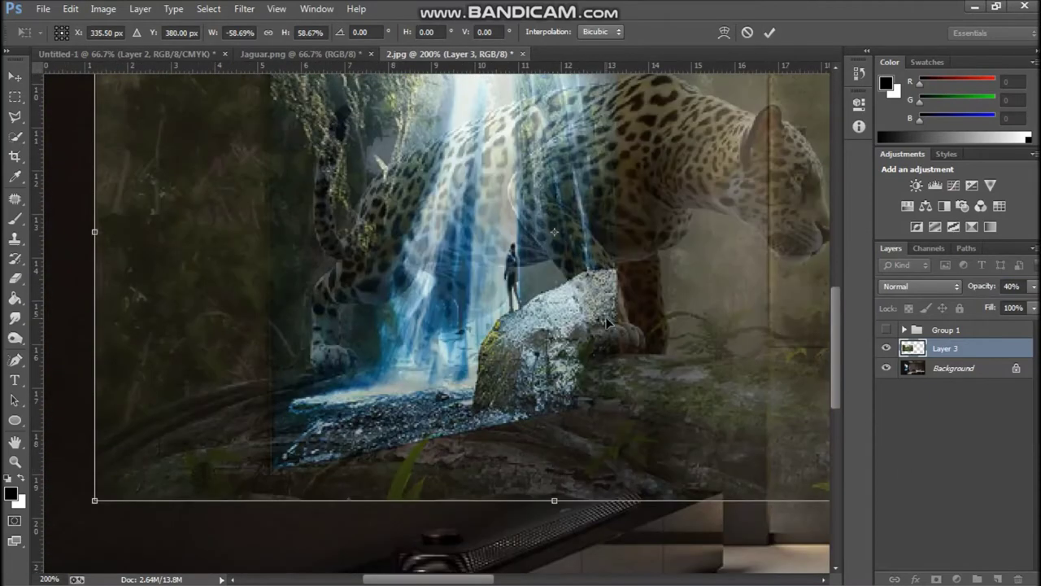
pyautogui.moveTo(606, 323); pyautogui.dragTo(572, 331)
pyautogui.scroll(1, 741, 403)
pyautogui.scroll(1, 741, 401)
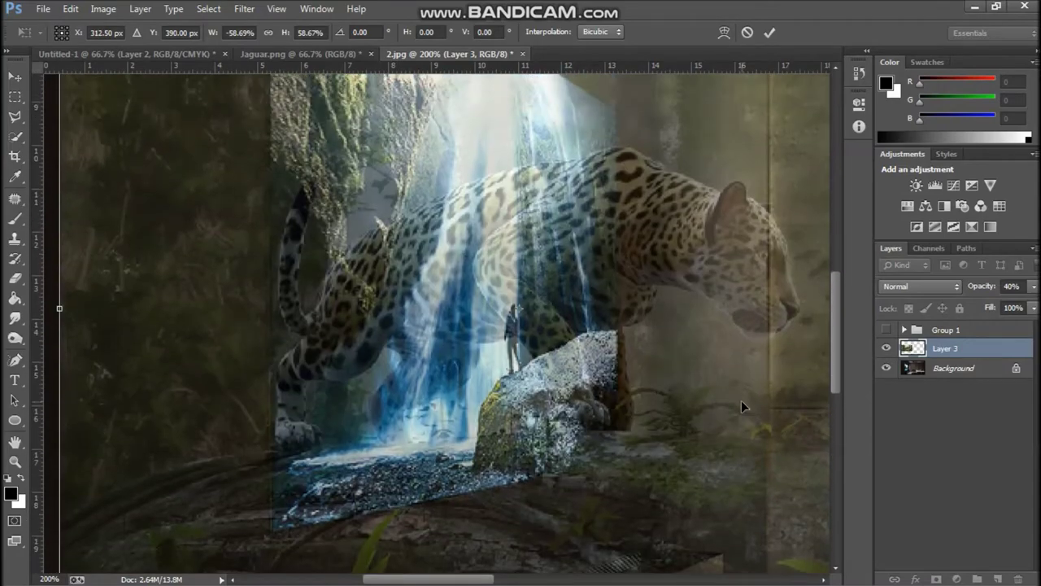
pyautogui.scroll(-2, 693, 286)
pyautogui.hscroll(5, 763, 455)
pyautogui.moveTo(763, 504); pyautogui.dragTo(732, 477)
pyautogui.scroll(1, 738, 470)
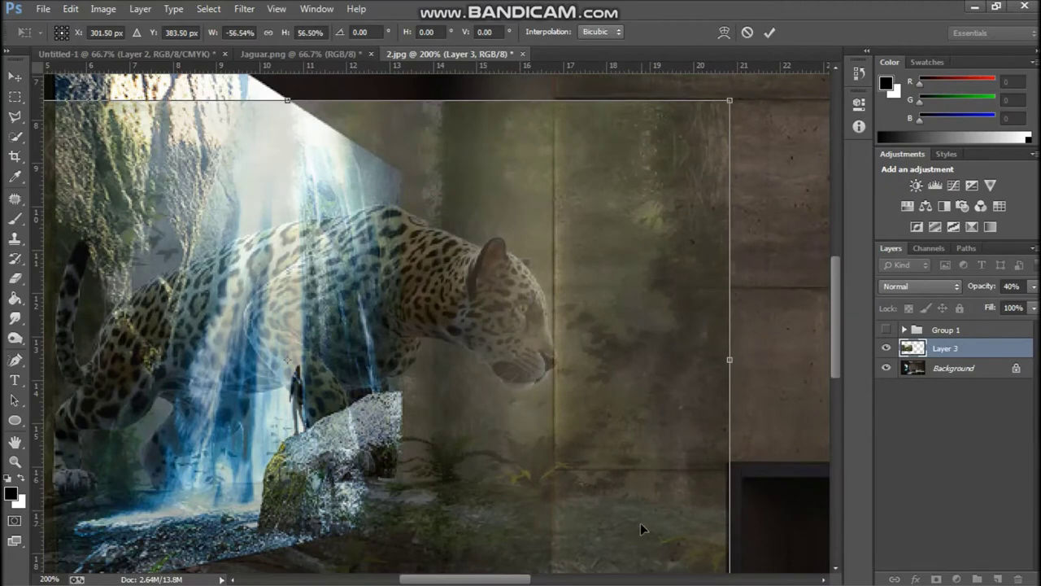
pyautogui.scroll(-2, 642, 529)
pyautogui.scroll(2, 712, 342)
pyautogui.press('Return')
# Step: Return the jaguar layer to 100% opacity and position the zoomed view
pyautogui.press('0')
pyautogui.press('b')
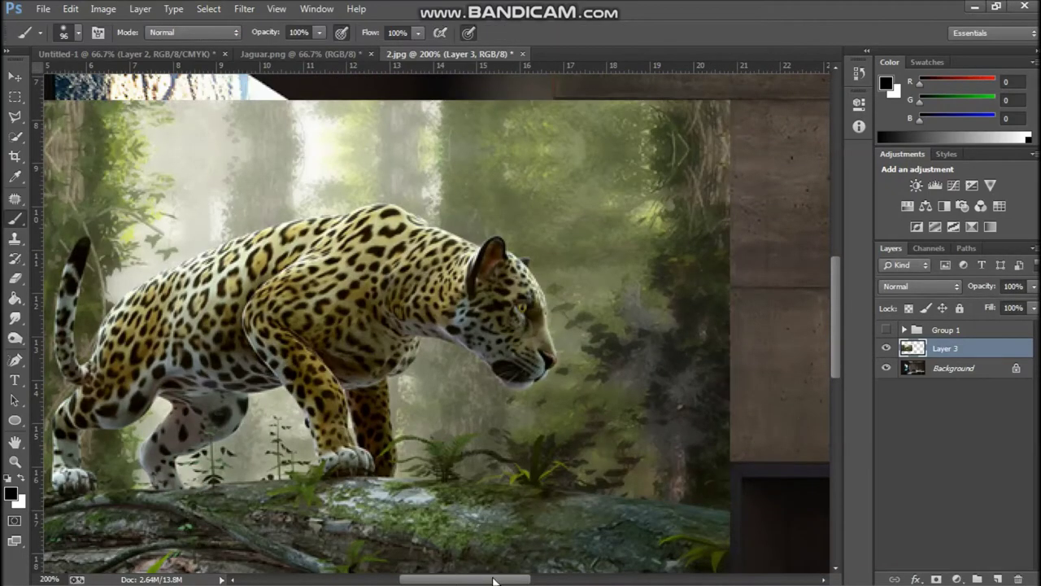
pyautogui.hscroll(-5, 593, 386)
pyautogui.scroll(-1, 592, 386)
pyautogui.scroll(1, 547, 337)
pyautogui.scroll(1, 546, 337)
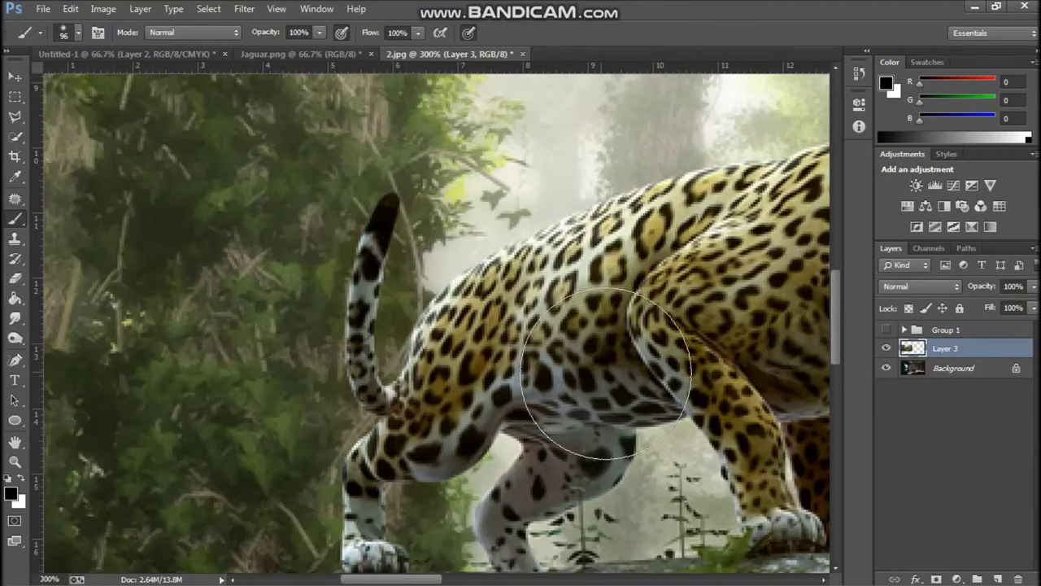
pyautogui.moveTo(414, 580); pyautogui.dragTo(475, 582)
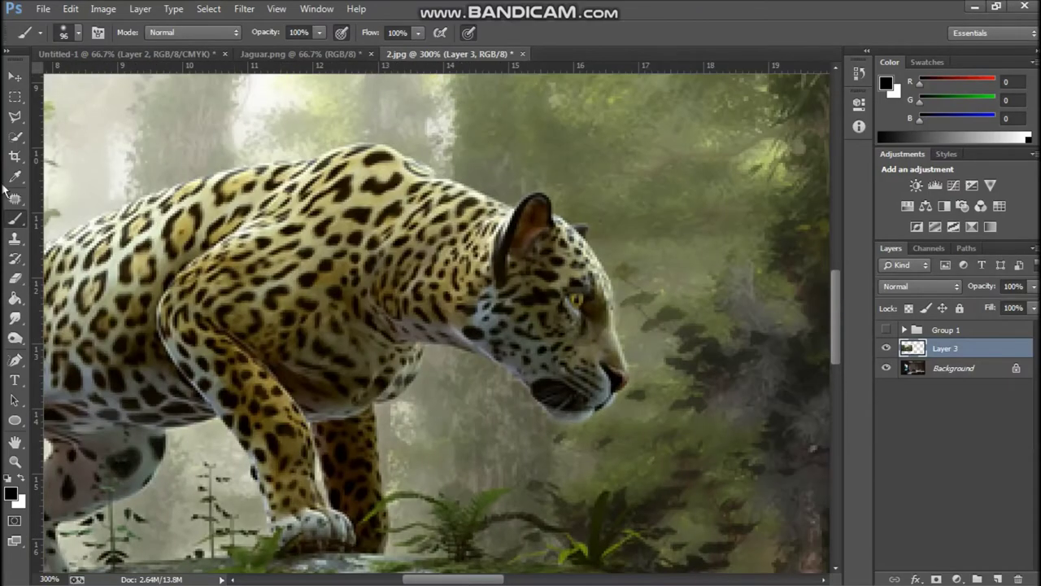
# Step: Quick-select the jaguar's head, chest, back, front paw, belly and tail base
pyautogui.click(18, 138)
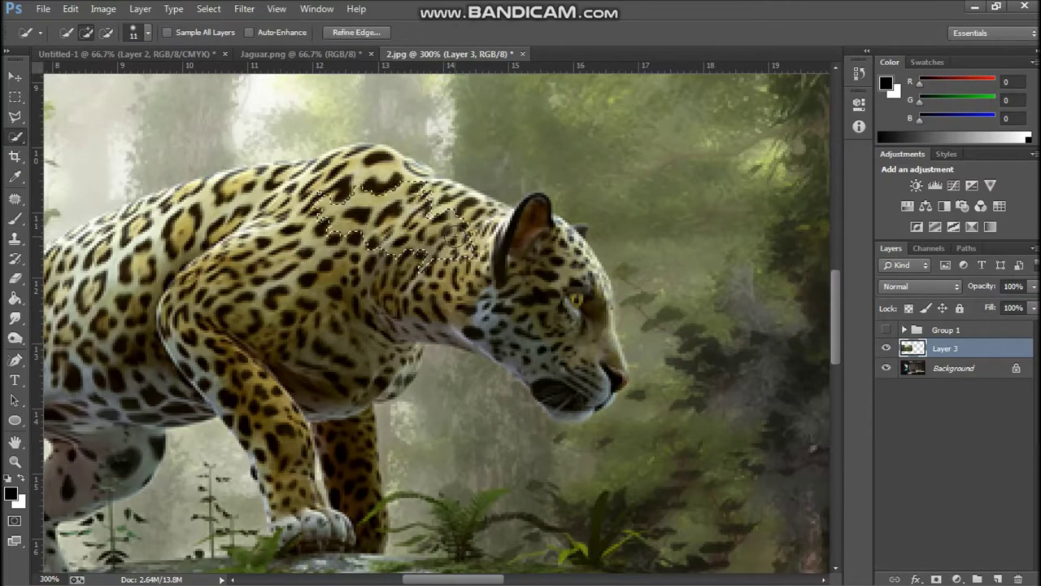
pyautogui.moveTo(455, 234)
pyautogui.mouseDown()
pyautogui.moveTo(101, 294)
pyautogui.moveTo(295, 537)
pyautogui.mouseUp()
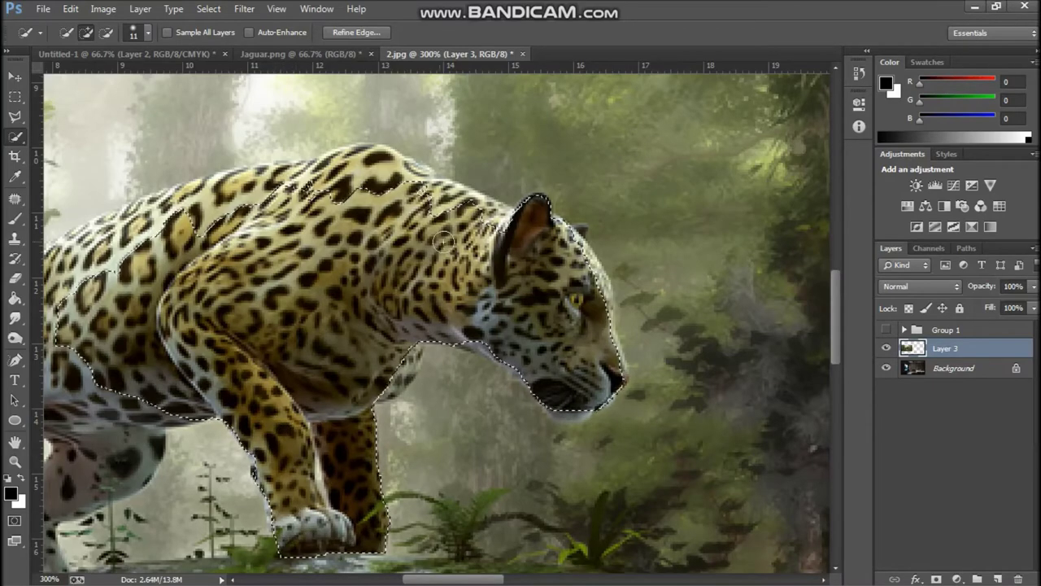
pyautogui.moveTo(295, 537)
pyautogui.mouseDown()
pyautogui.moveTo(506, 357)
pyautogui.moveTo(567, 409)
pyautogui.moveTo(410, 358)
pyautogui.mouseUp()
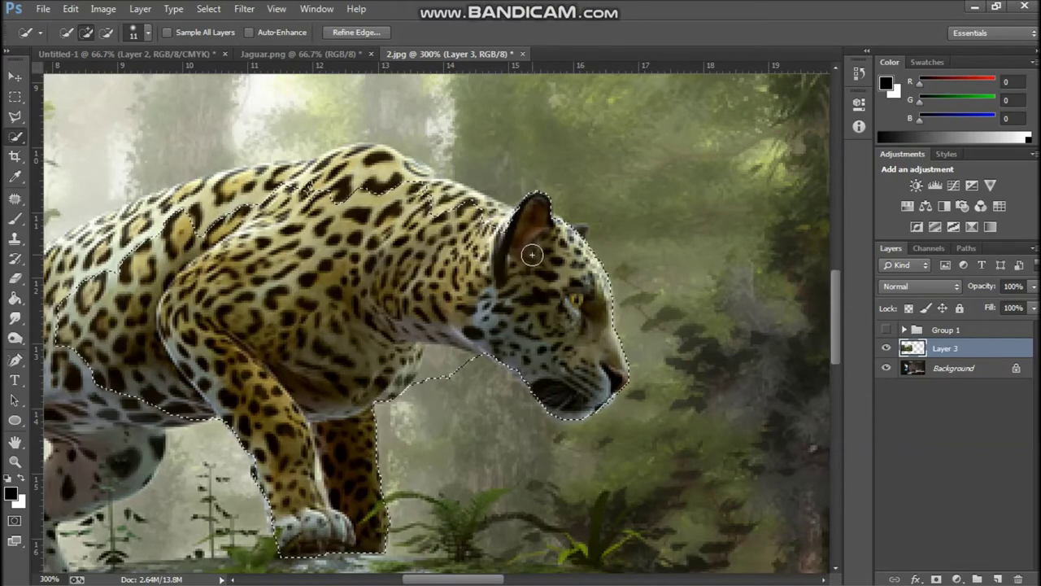
pyautogui.rightClick(567, 250)
pyautogui.press('Escape')
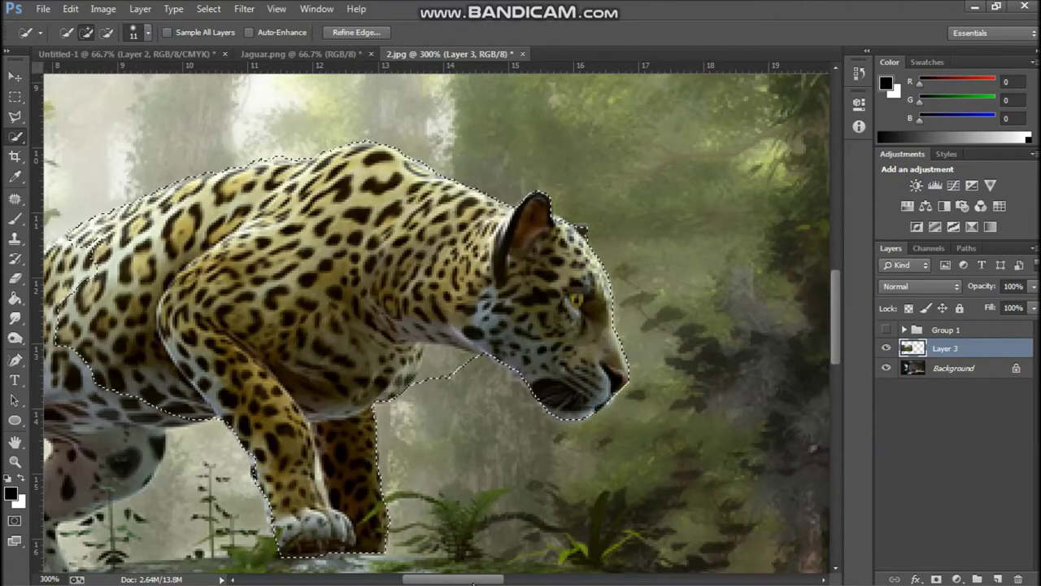
pyautogui.hscroll(-5, 518, 328)
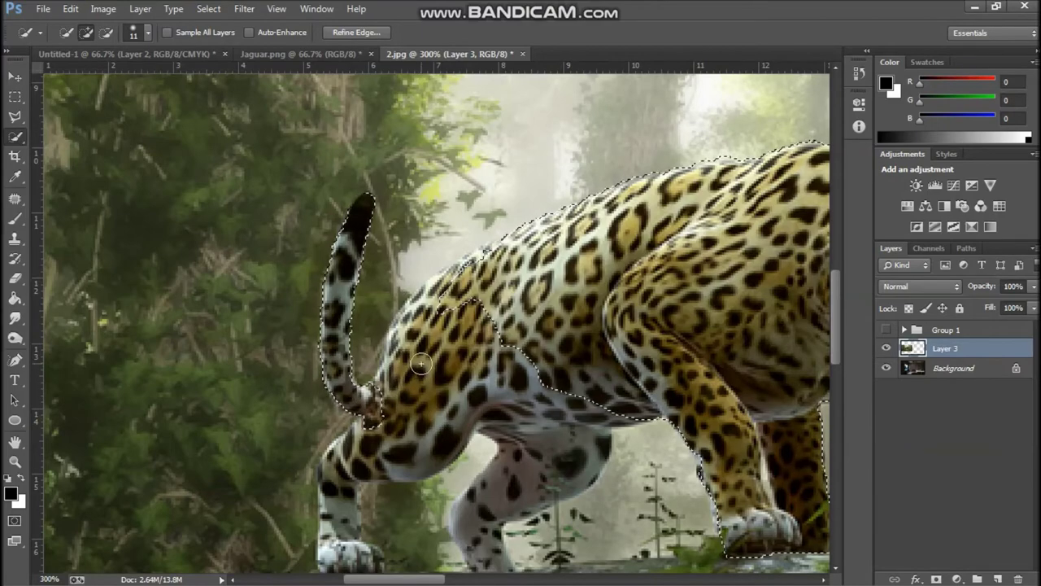
pyautogui.moveTo(540, 406)
pyautogui.mouseDown()
pyautogui.moveTo(546, 477)
pyautogui.moveTo(361, 460)
pyautogui.moveTo(354, 449)
pyautogui.moveTo(346, 529)
pyautogui.moveTo(488, 549)
pyautogui.mouseUp()
# Step: Subtract the ground and leg gaps from the selection and add more of the back
pyautogui.scroll(-1, 352, 468)
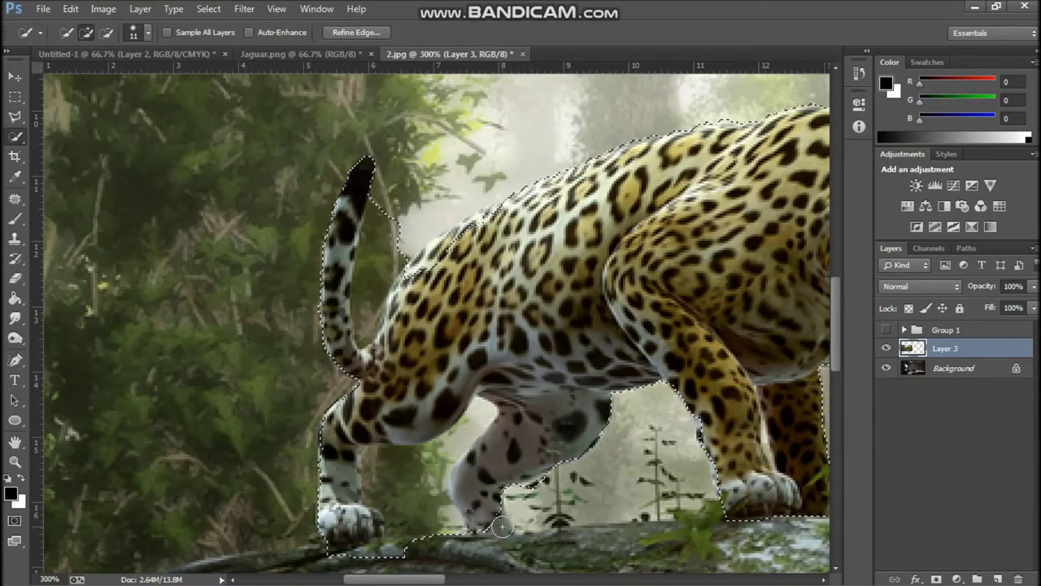
pyautogui.click(106, 32)
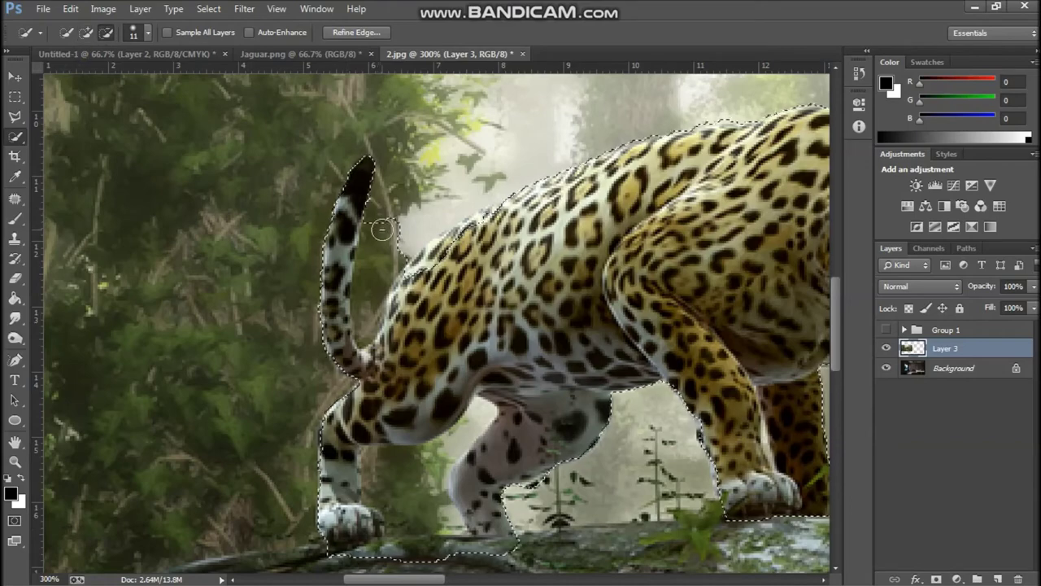
pyautogui.moveTo(427, 528); pyautogui.dragTo(462, 440)
pyautogui.moveTo(444, 496)
pyautogui.mouseDown()
pyautogui.moveTo(332, 560)
pyautogui.moveTo(488, 553)
pyautogui.mouseUp()
pyautogui.scroll(3, 672, 486)
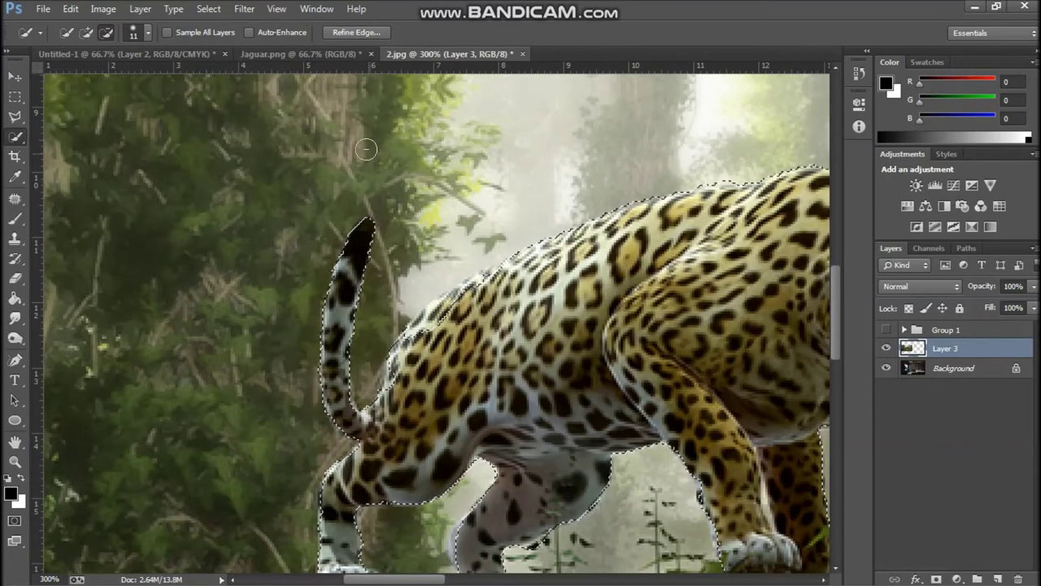
pyautogui.moveTo(488, 245); pyautogui.dragTo(537, 281)
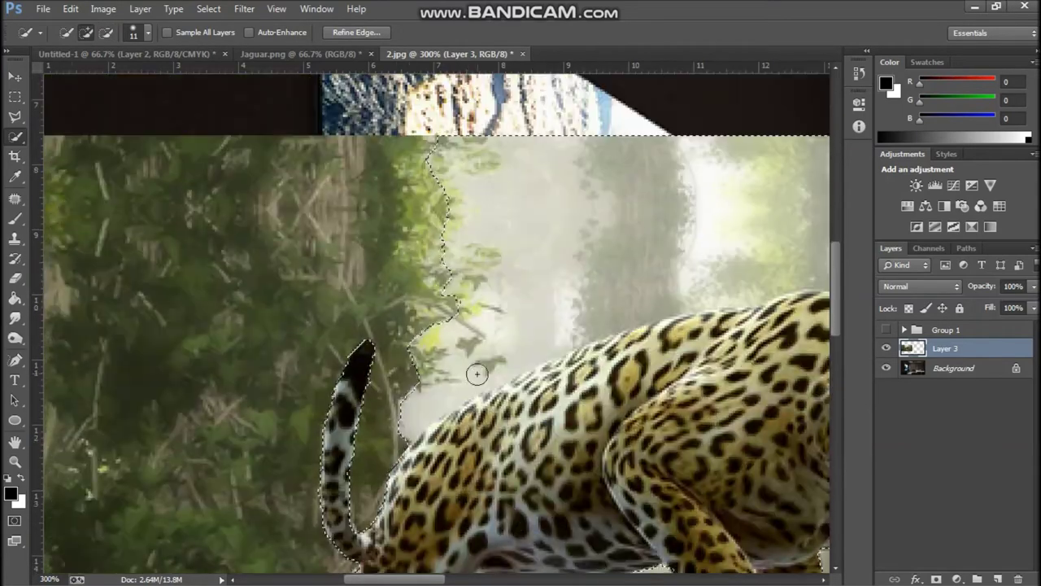
# Step: Remove the fog and area under the chest, then mask Layer 3 to the jaguar
pyautogui.scroll(2, 477, 372)
pyautogui.moveTo(613, 212); pyautogui.dragTo(415, 366)
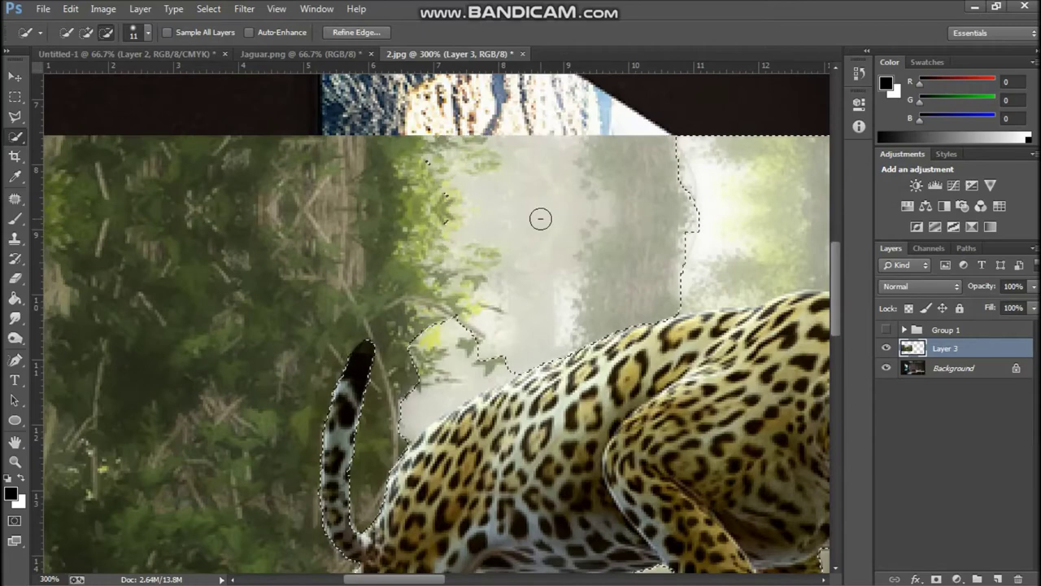
pyautogui.hscroll(8, 415, 358)
pyautogui.hscroll(2, 520, 298)
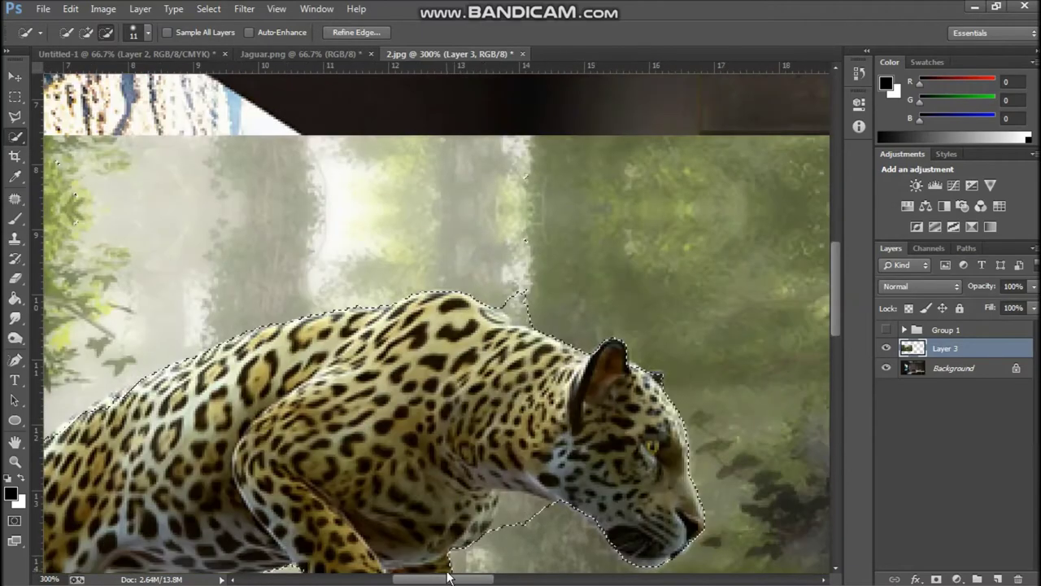
pyautogui.moveTo(538, 514)
pyautogui.mouseDown()
pyautogui.moveTo(518, 508)
pyautogui.moveTo(667, 567)
pyautogui.mouseUp()
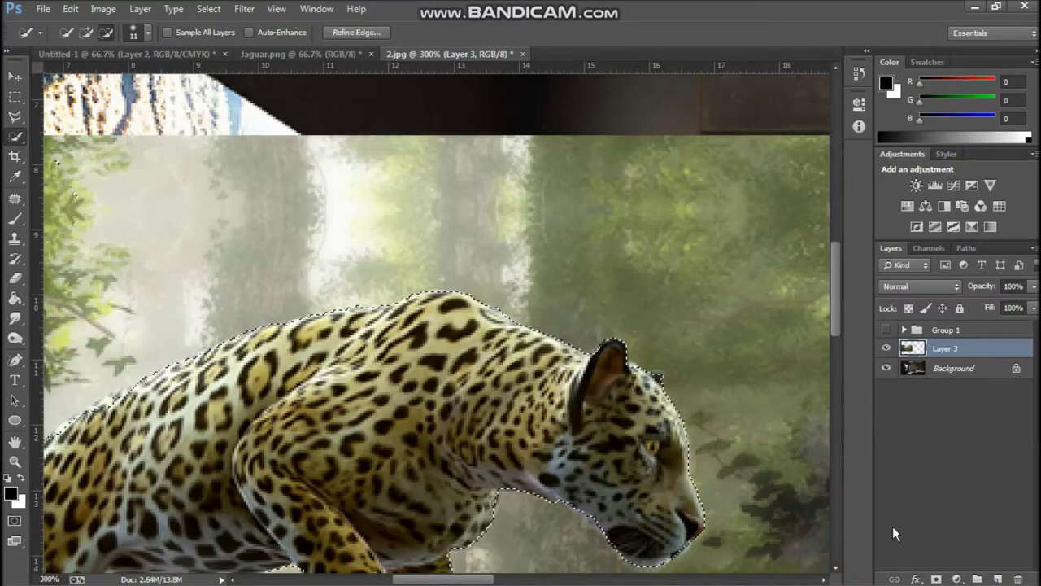
pyautogui.click(937, 579)
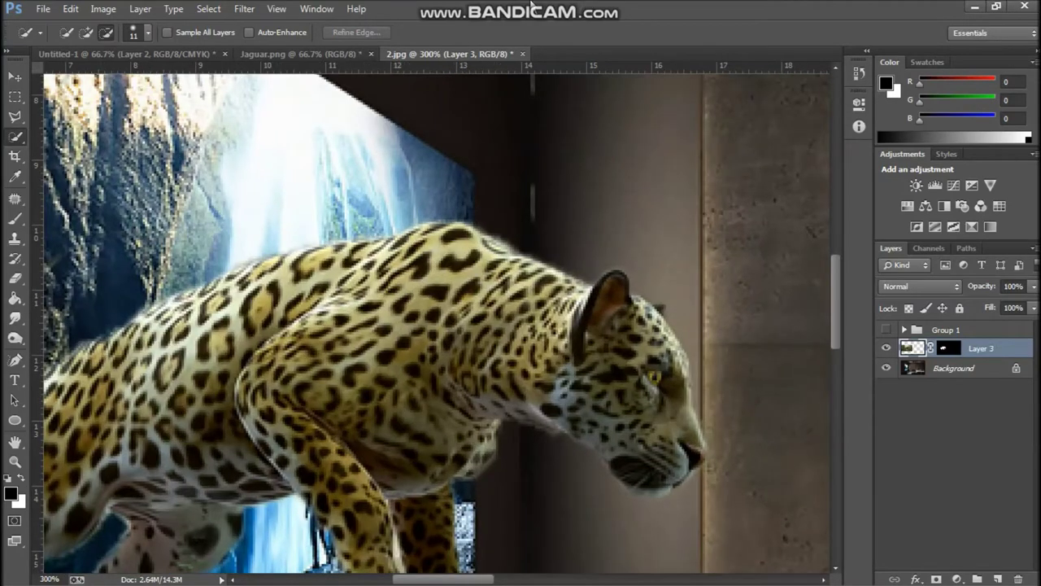
# Step: Set up a 38 px soft brush, then a 10 px brush on the jaguar layer's mask
pyautogui.click(14, 219)
pyautogui.rightClick(541, 411)
pyautogui.write('38')
pyautogui.press('Return')
pyautogui.press('x')
pyautogui.moveTo(504, 383); pyautogui.dragTo(550, 389)
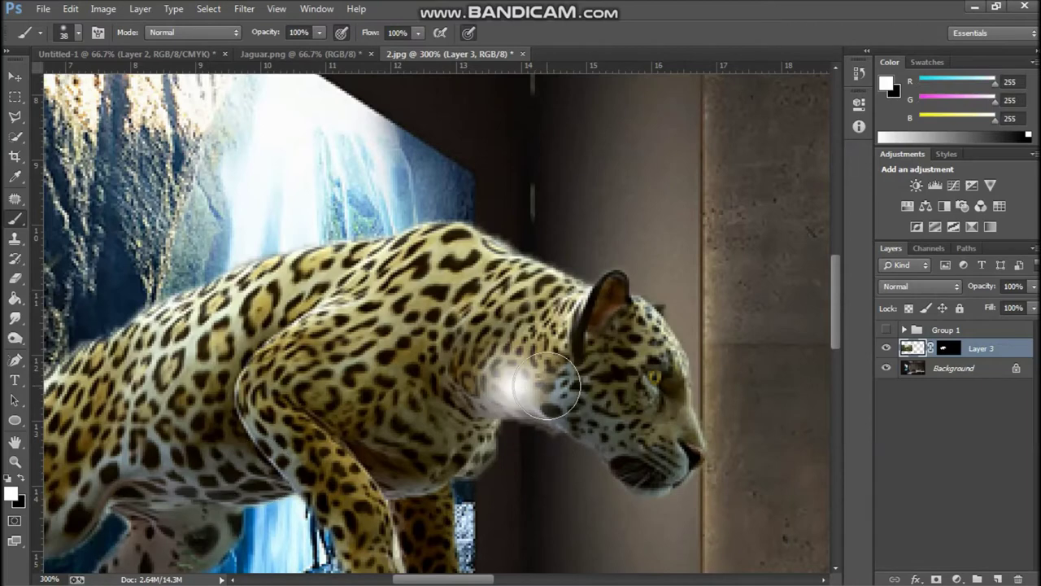
pyautogui.hotkey('ctrl', 'z')
pyautogui.hotkey('ctrl', '\\')
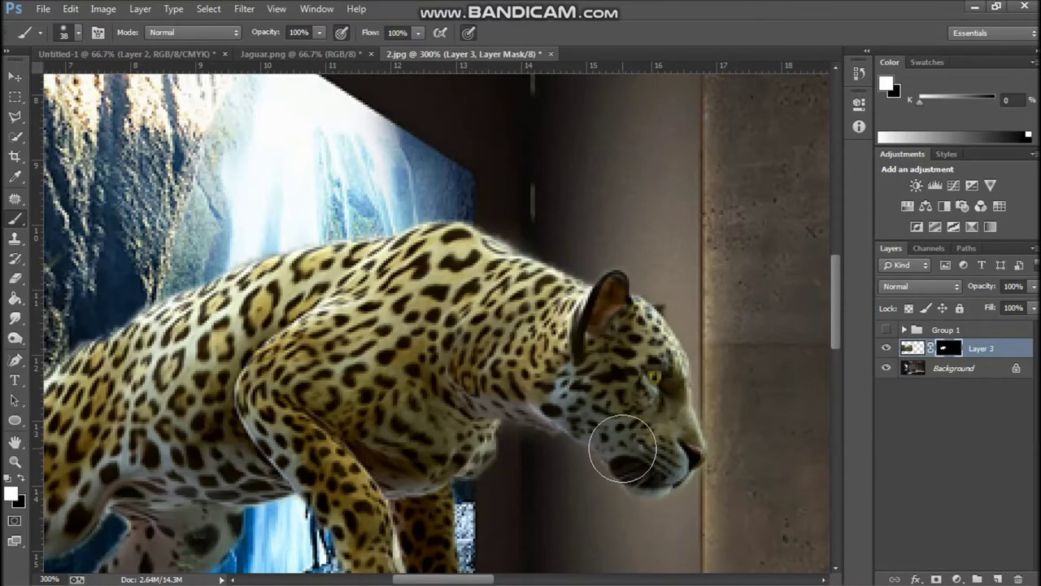
pyautogui.rightClick(618, 348)
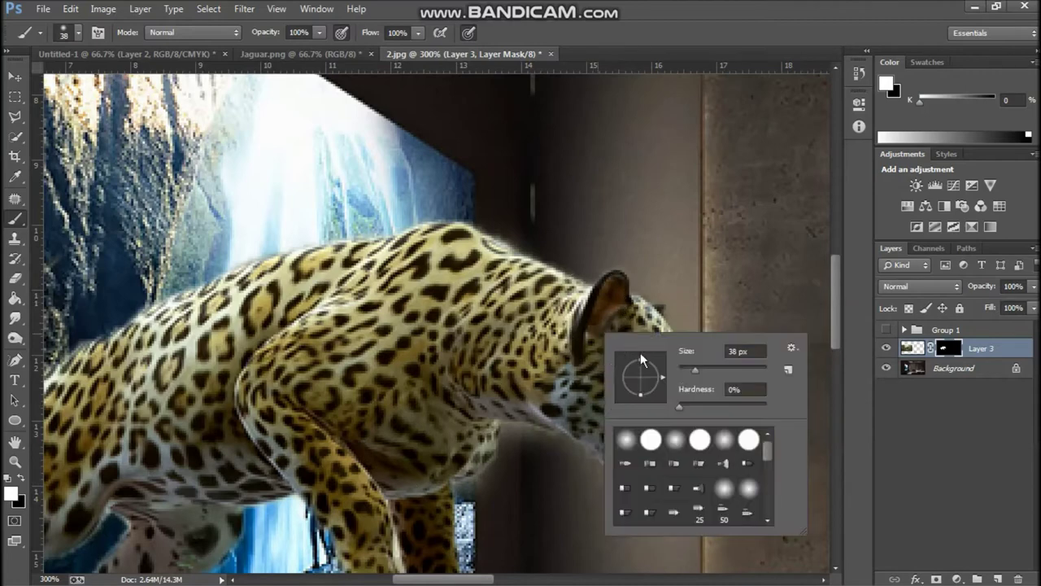
pyautogui.press('Return')
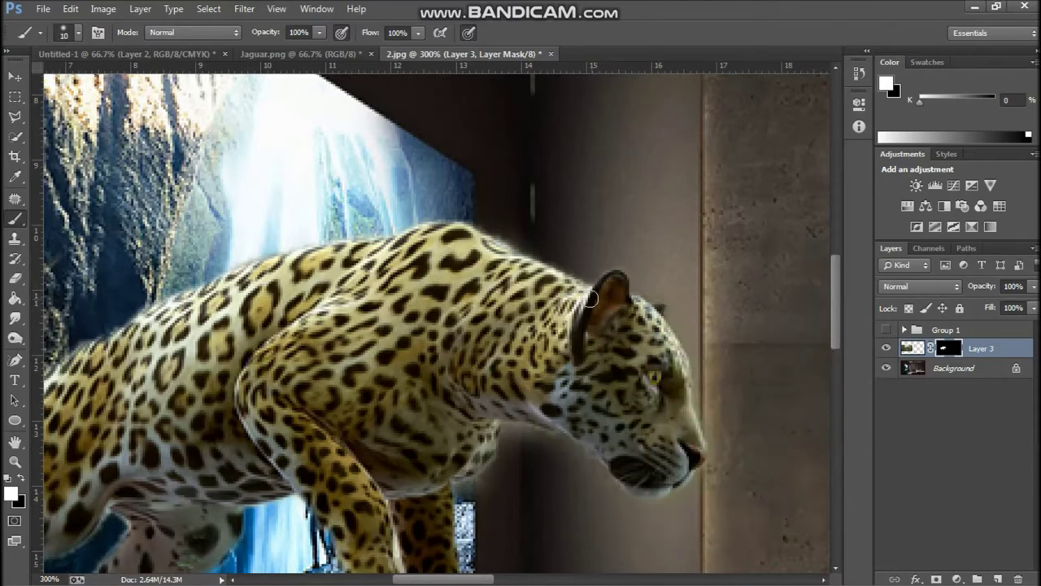
# Step: Touch up the mask edges by the back and chest with eraser and black brush, then view at 100%
pyautogui.click(15, 278)
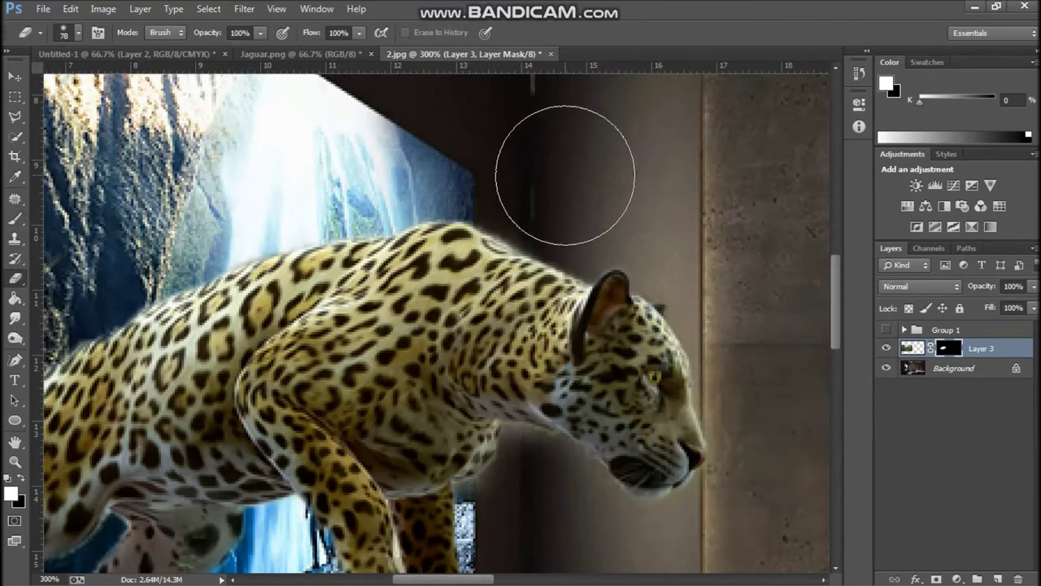
pyautogui.scroll(2, 548, 163)
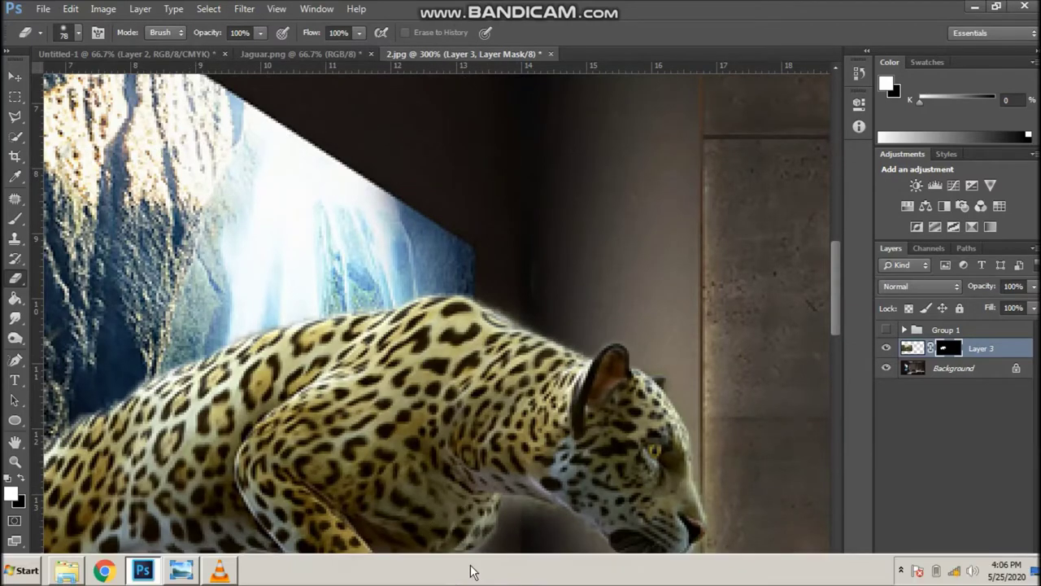
pyautogui.hscroll(-5, 523, 431)
pyautogui.hscroll(6, 523, 431)
pyautogui.scroll(-2, 523, 431)
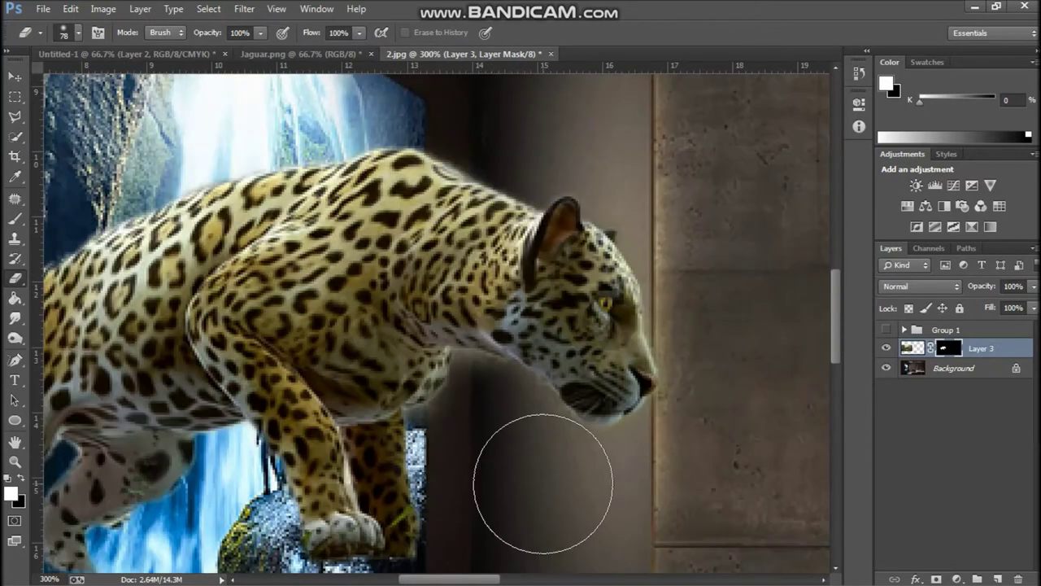
pyautogui.click(15, 218)
pyautogui.press('x')
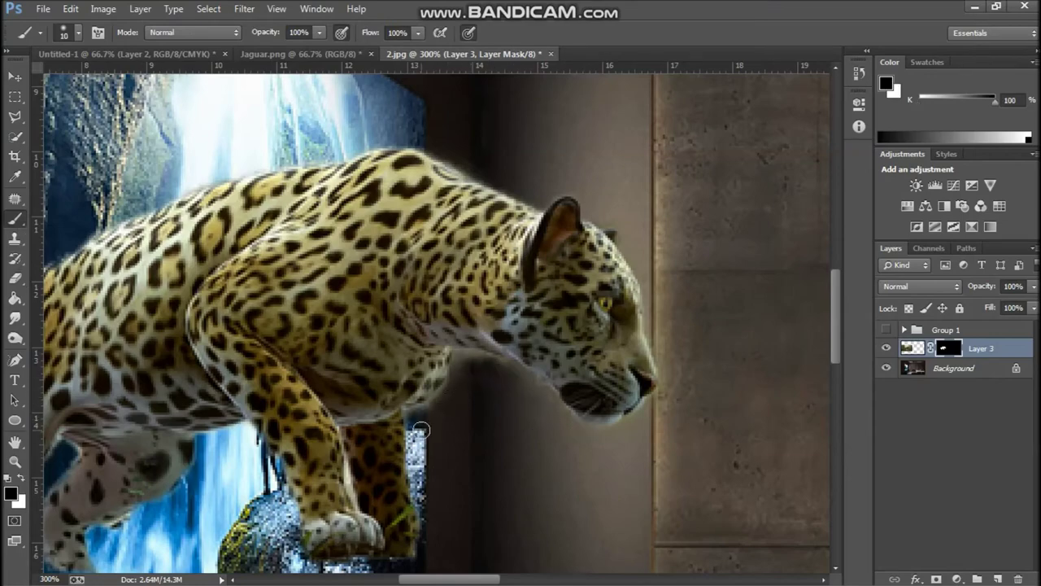
pyautogui.hscroll(-3, 456, 507)
pyautogui.hscroll(2, 456, 508)
pyautogui.hotkey('ctrl', '1')
pyautogui.click(957, 370)
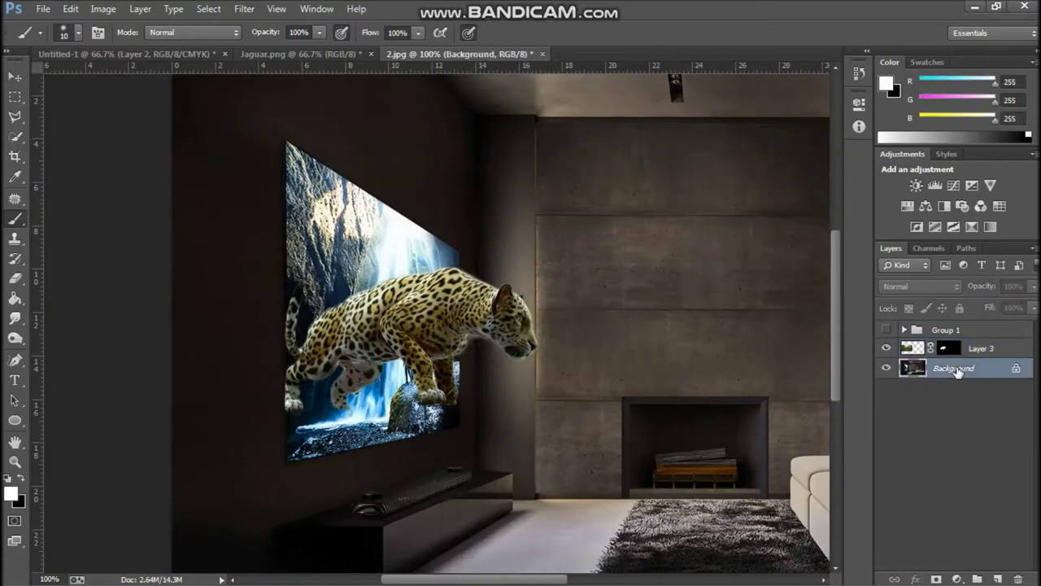
# Step: Duplicate the background, hide the jaguar, and trace the TV screen with Polygonal Lasso
pyautogui.hotkey('ctrl', 'j')
pyautogui.click(887, 349)
pyautogui.hotkey('ctrl', '+')
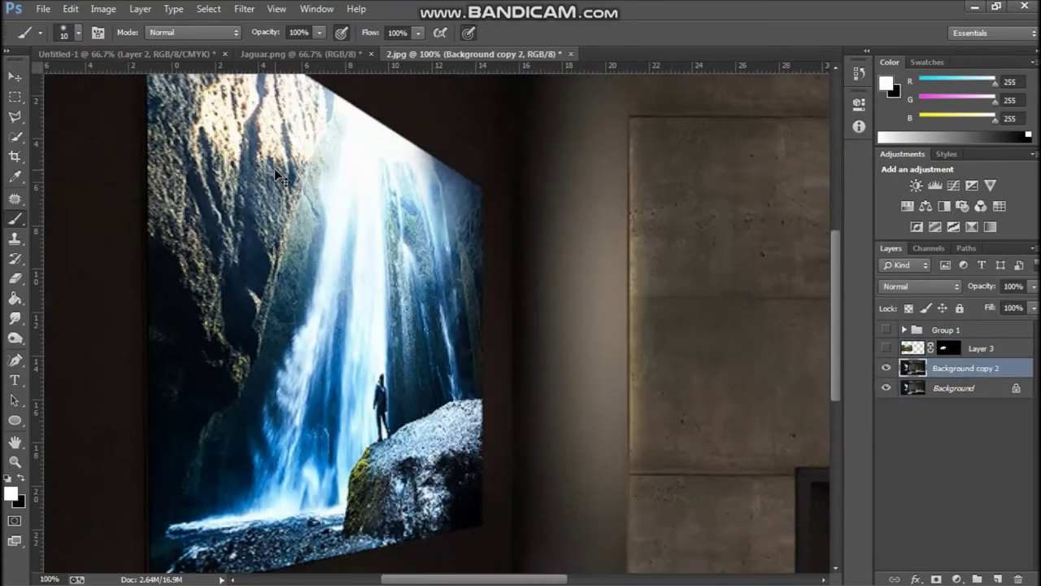
pyautogui.click(14, 118)
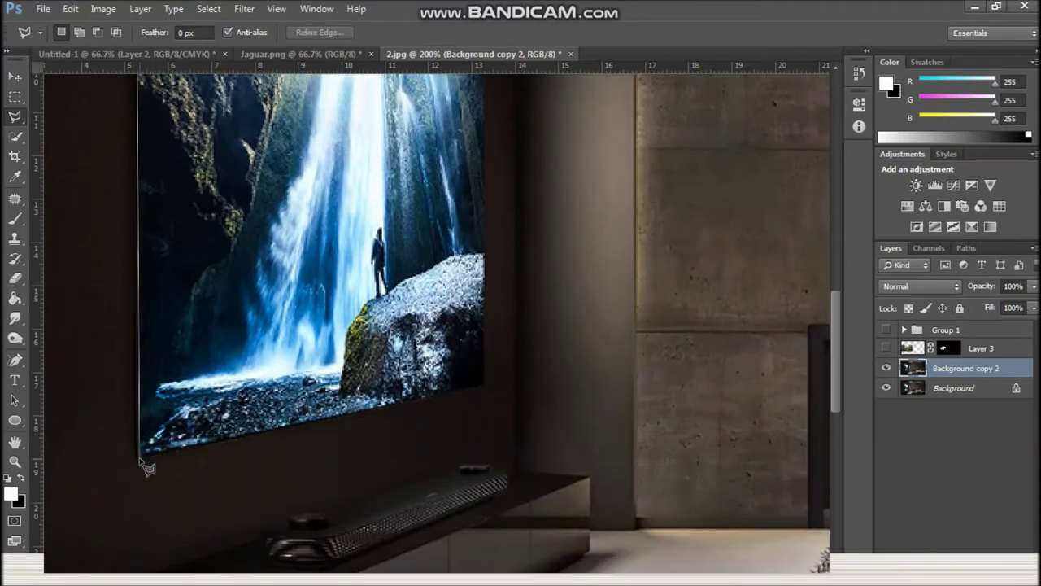
pyautogui.click(140, 456)
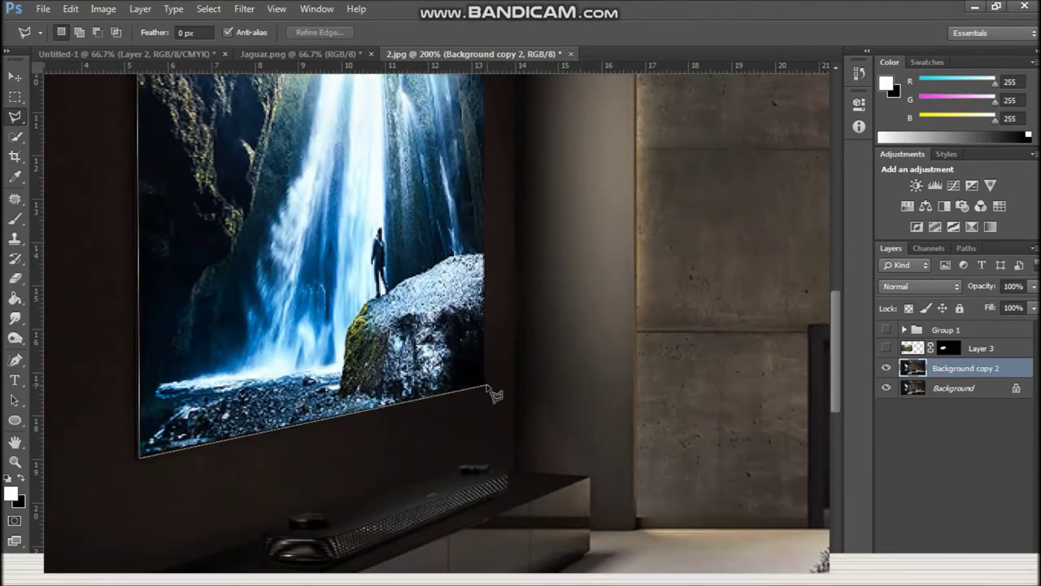
pyautogui.click(488, 388)
pyautogui.scroll(5, 488, 366)
pyautogui.click(485, 299)
pyautogui.click(139, 81)
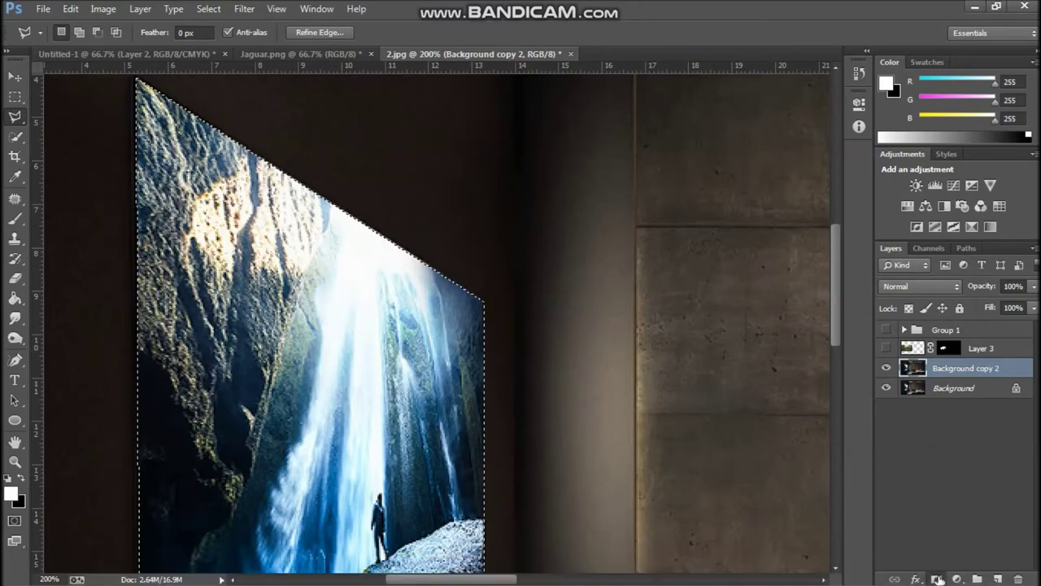
# Step: Mask the background copy to the TV screen and show the jaguar layer again
pyautogui.click(937, 580)
pyautogui.click(886, 349)
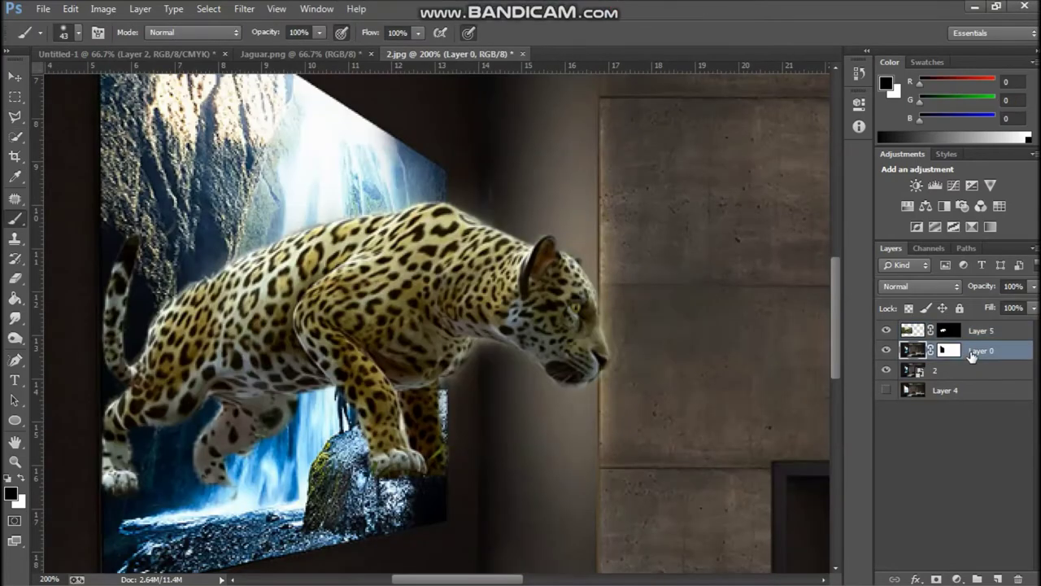
pyautogui.click(886, 330)
pyautogui.click(886, 330)
pyautogui.click(944, 350)
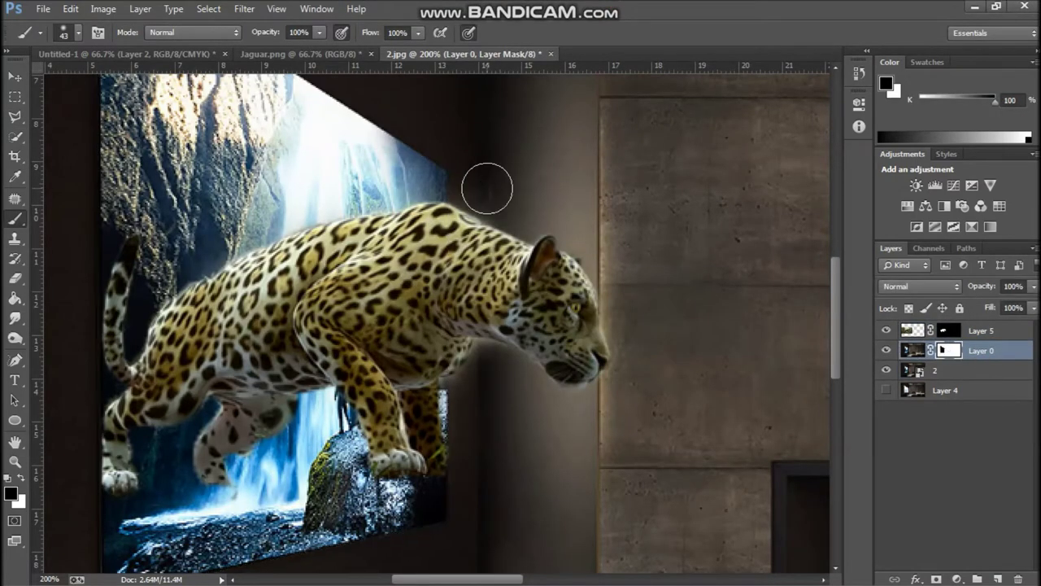
# Step: Switch to the eraser on the jaguar layer and zoom in on its edges
pyautogui.click(14, 278)
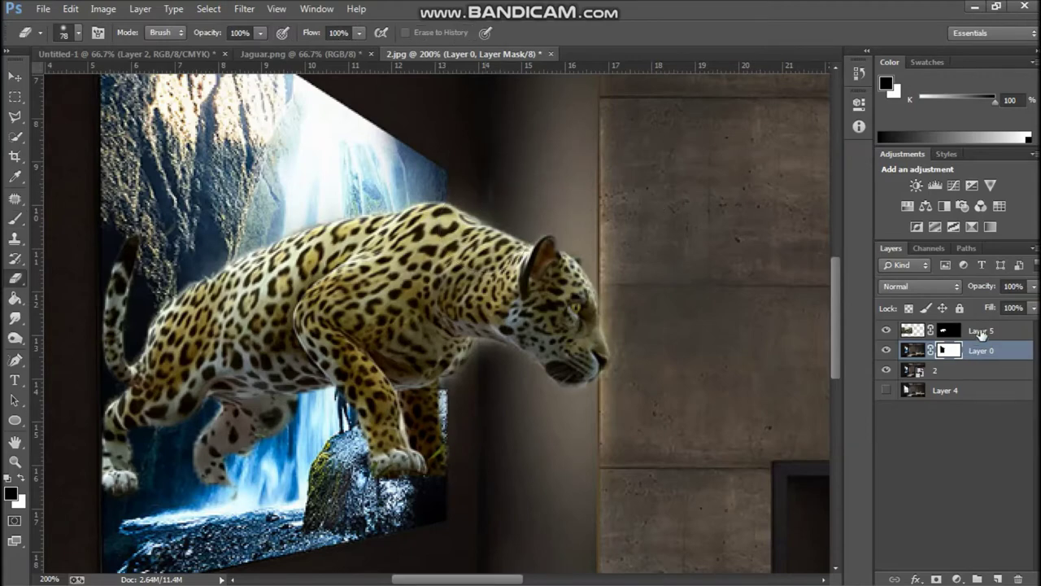
pyautogui.hotkey('alt', ']')
pyautogui.scroll(1, 511, 187)
pyautogui.scroll(4, 535, 258)
pyautogui.scroll(2, 535, 259)
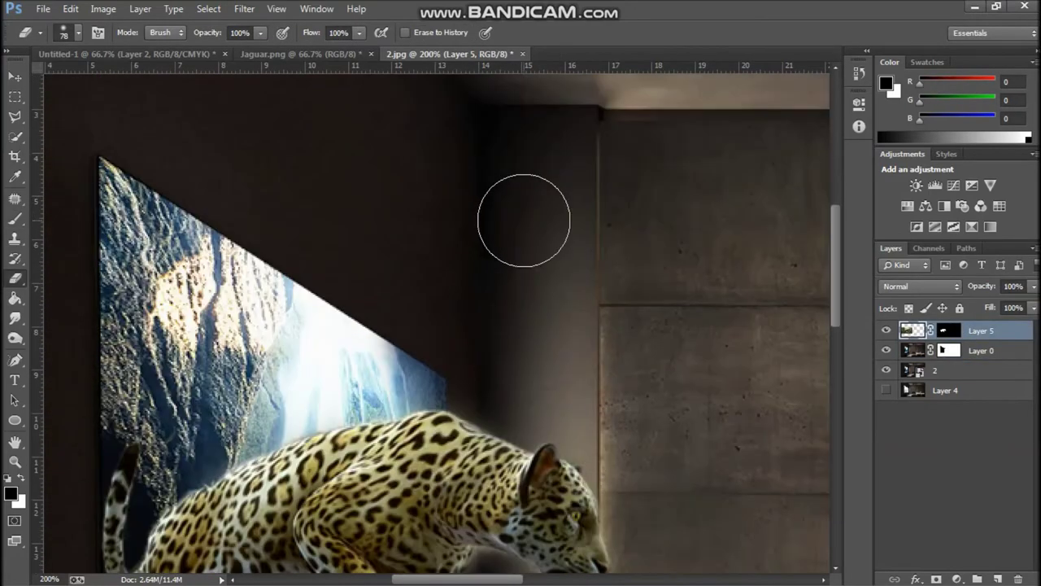
pyautogui.scroll(-6, 523, 220)
# Step: Test a white brush dab near the jaguar's mouth, undo it, and target the mask with black
pyautogui.click(15, 218)
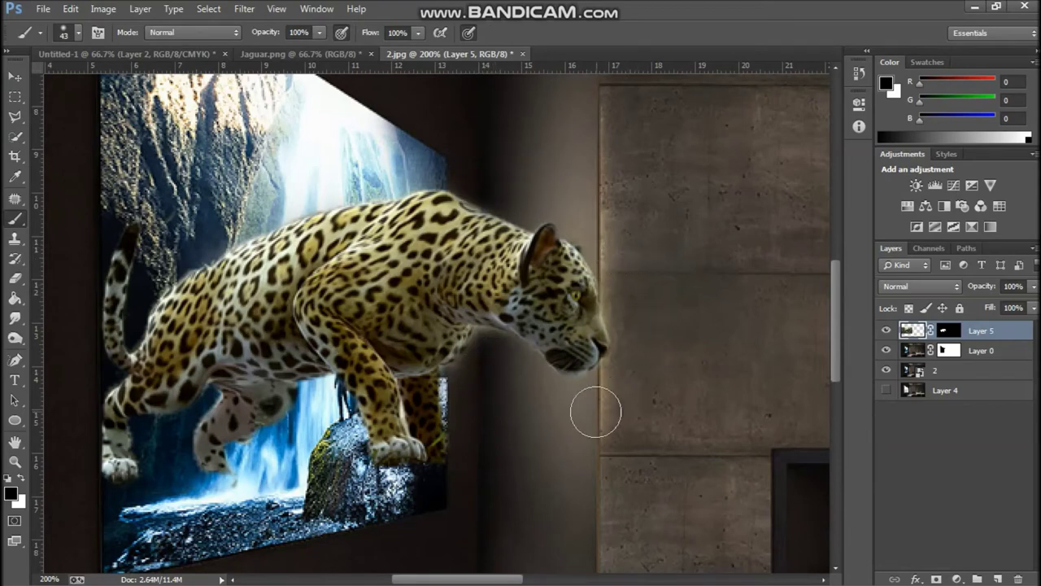
pyautogui.press('x')
pyautogui.click(573, 351)
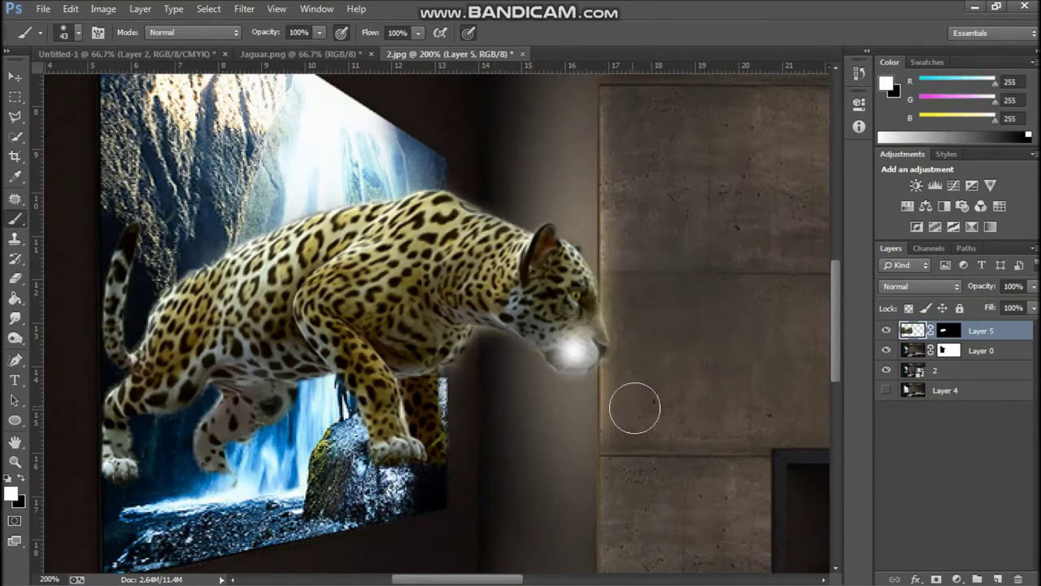
pyautogui.hotkey('ctrl', 'z')
pyautogui.click(949, 331)
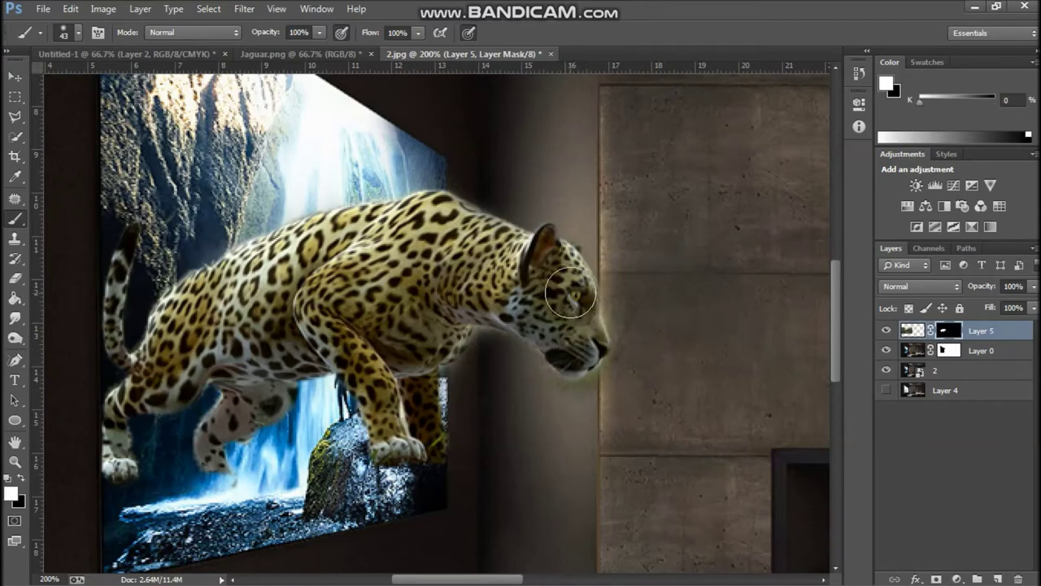
pyautogui.click(11, 474)
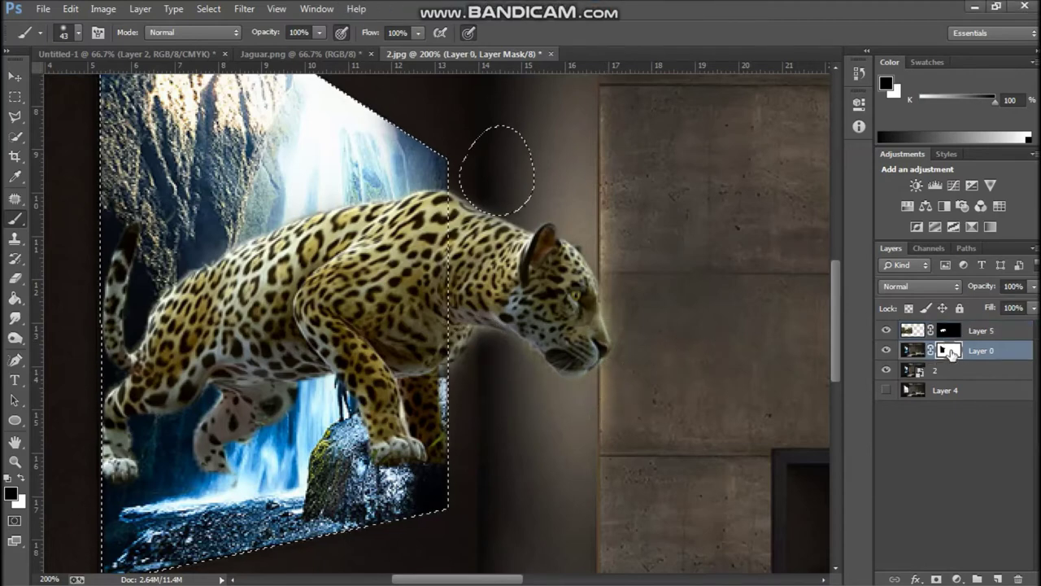
# Step: Toggle the waterfall layers' visibility to check them and select the TV screen layer
pyautogui.hotkey('ctrl', '2')
pyautogui.press('x')
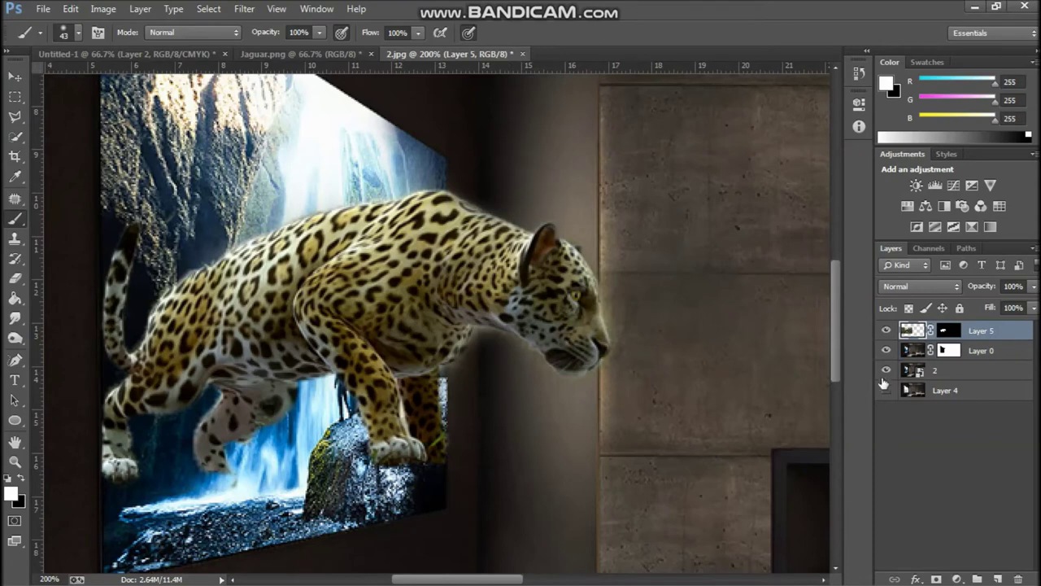
pyautogui.moveTo(885, 383); pyautogui.dragTo(886, 370)
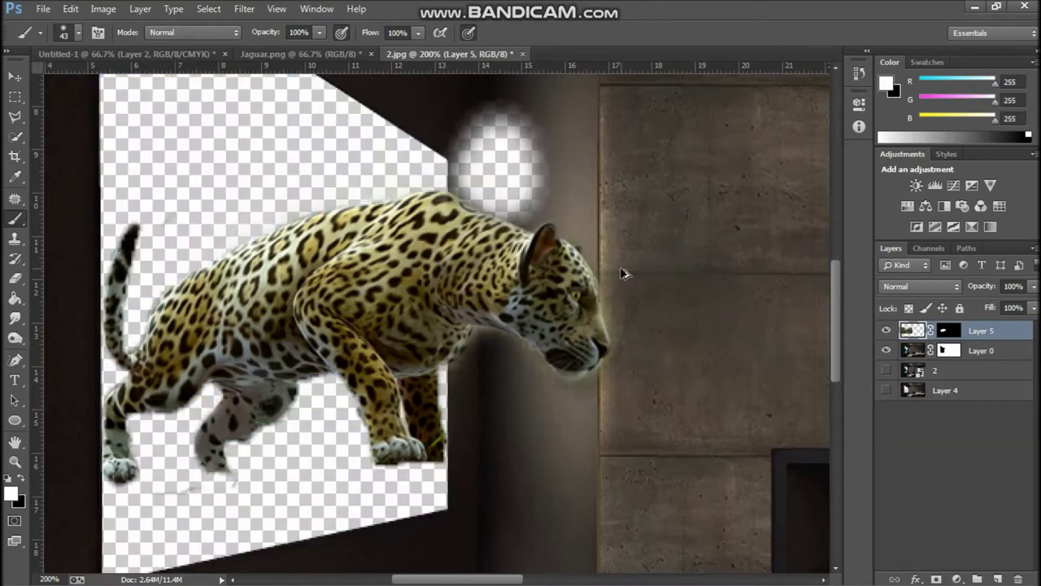
pyautogui.click(990, 352)
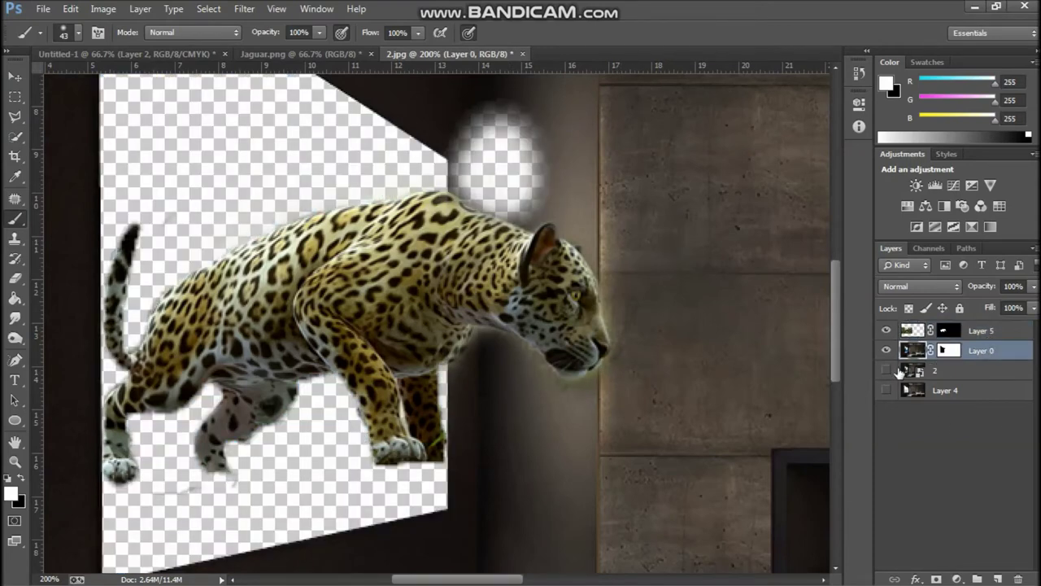
pyautogui.click(899, 371)
pyautogui.click(886, 370)
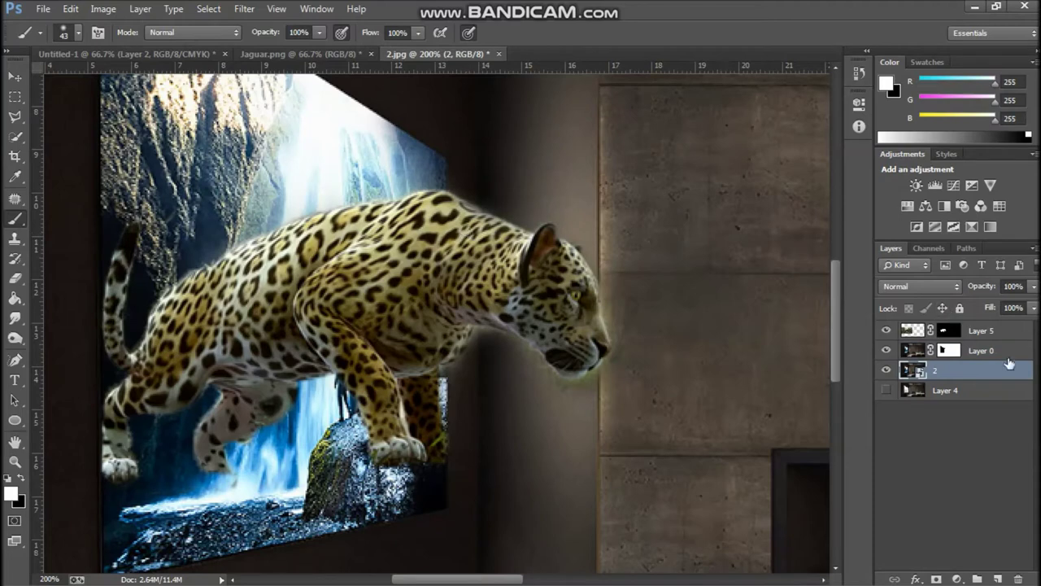
pyautogui.click(1007, 358)
# Step: Set a 26 px black brush, test a dot on the wall and undo it
pyautogui.click(23, 481)
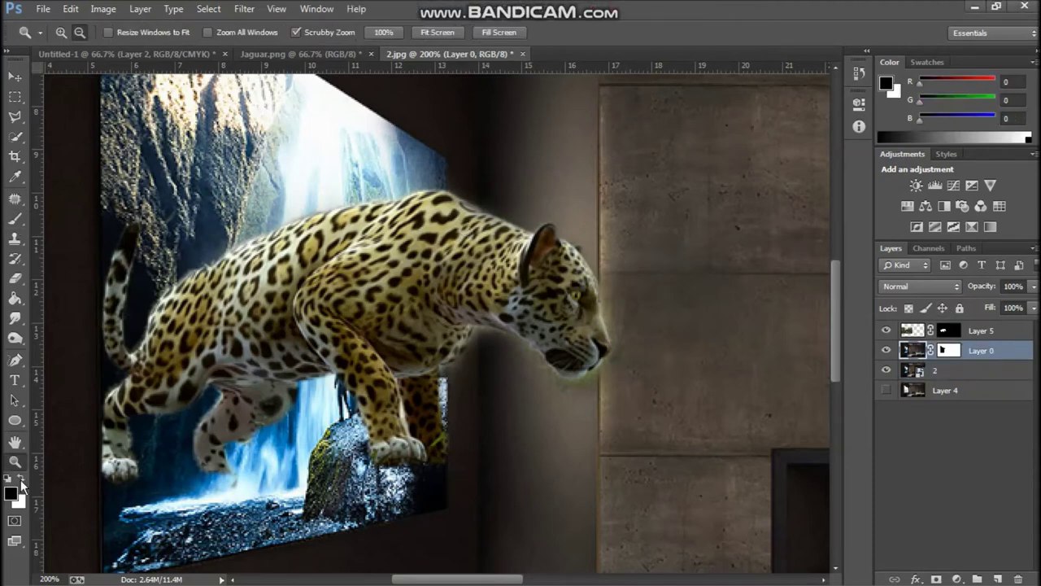
pyautogui.rightClick(609, 384)
pyautogui.click(583, 402)
pyautogui.hotkey('ctrl', 'z')
pyautogui.hotkey('alt', ']')
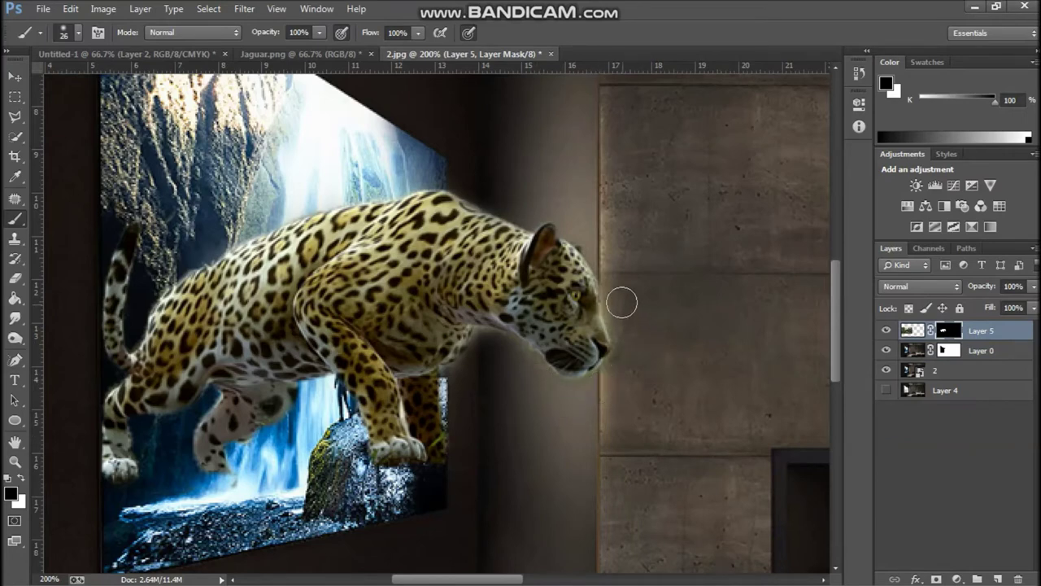
# Step: Reload the TV screen selection and paint white to start revealing the forest
pyautogui.keyDown('ctrl'); pyautogui.click(949, 331); pyautogui.keyUp('ctrl')
pyautogui.click(209, 9)
pyautogui.click(291, 153)
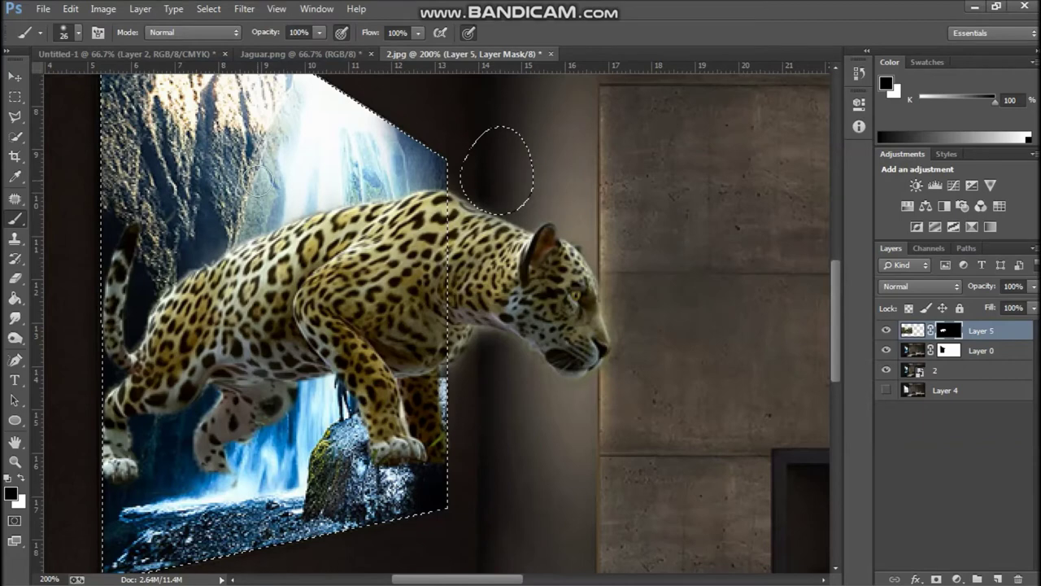
pyautogui.press('x')
pyautogui.moveTo(285, 175); pyautogui.dragTo(220, 419)
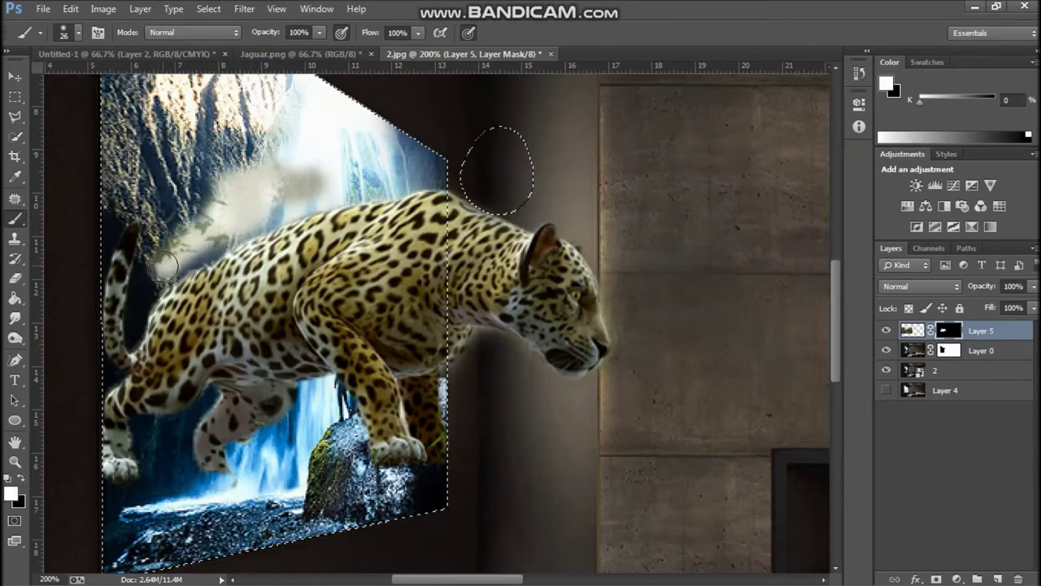
# Step: Reveal the forest and rocky ground with a 90 px brush, resize it to 40, and deselect
pyautogui.rightClick(379, 368)
pyautogui.hotkey('ctrl', '-')
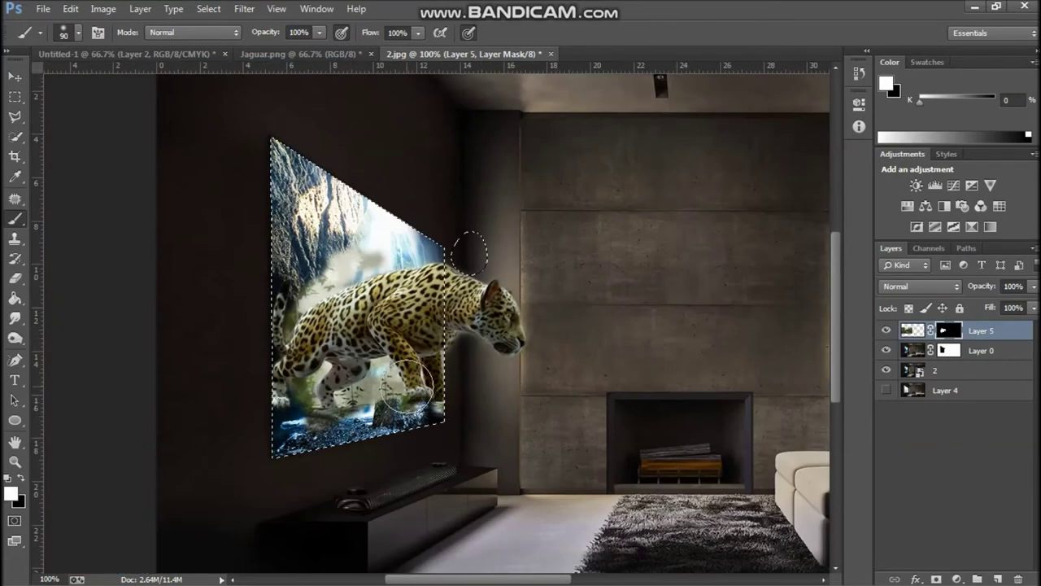
pyautogui.moveTo(271, 342)
pyautogui.mouseDown()
pyautogui.moveTo(361, 244)
pyautogui.moveTo(419, 253)
pyautogui.mouseUp()
pyautogui.rightClick(419, 252)
pyautogui.moveTo(476, 295); pyautogui.dragTo(457, 295)
pyautogui.press('Return')
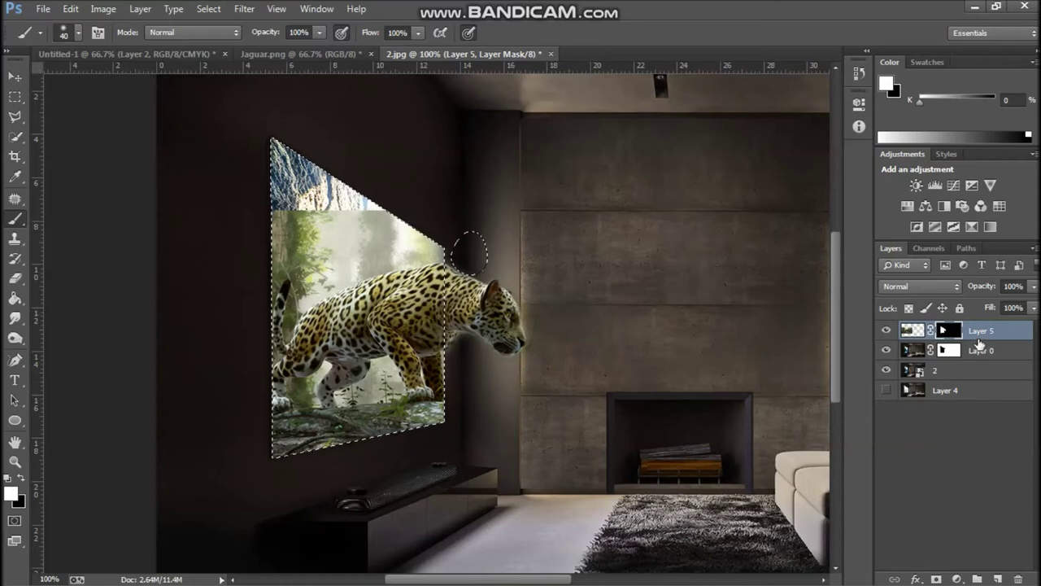
pyautogui.hotkey('ctrl', 'd')
# Step: Duplicate Layer 5, then copy a forest rectangle to a new layer and move it up the screen
pyautogui.hotkey('ctrl', 'j')
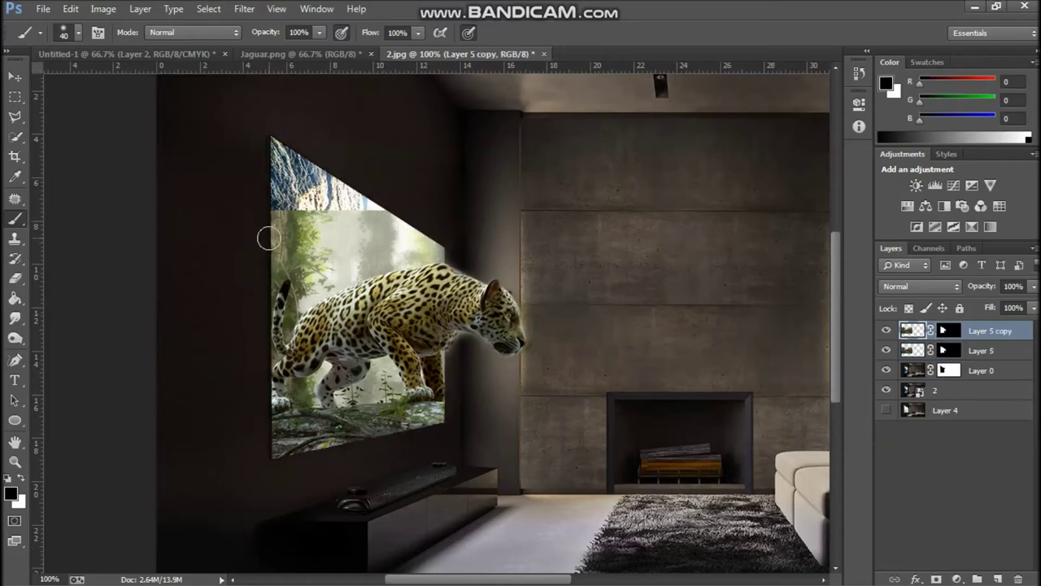
pyautogui.hotkey('ctrl', 't')
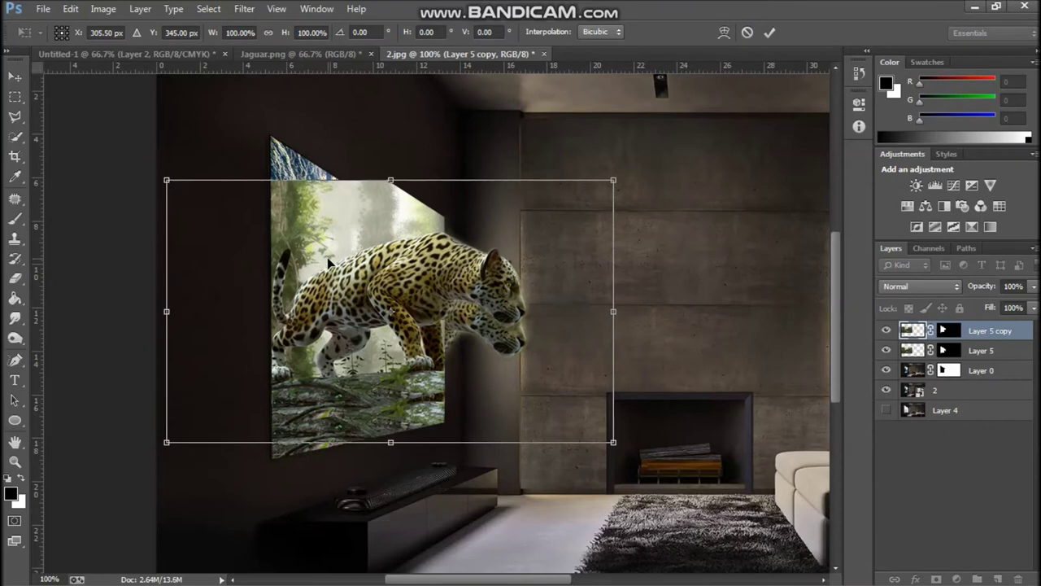
pyautogui.click(770, 33)
pyautogui.press('m')
pyautogui.moveTo(271, 212)
pyautogui.mouseDown()
pyautogui.moveTo(388, 250)
pyautogui.moveTo(393, 271)
pyautogui.mouseUp()
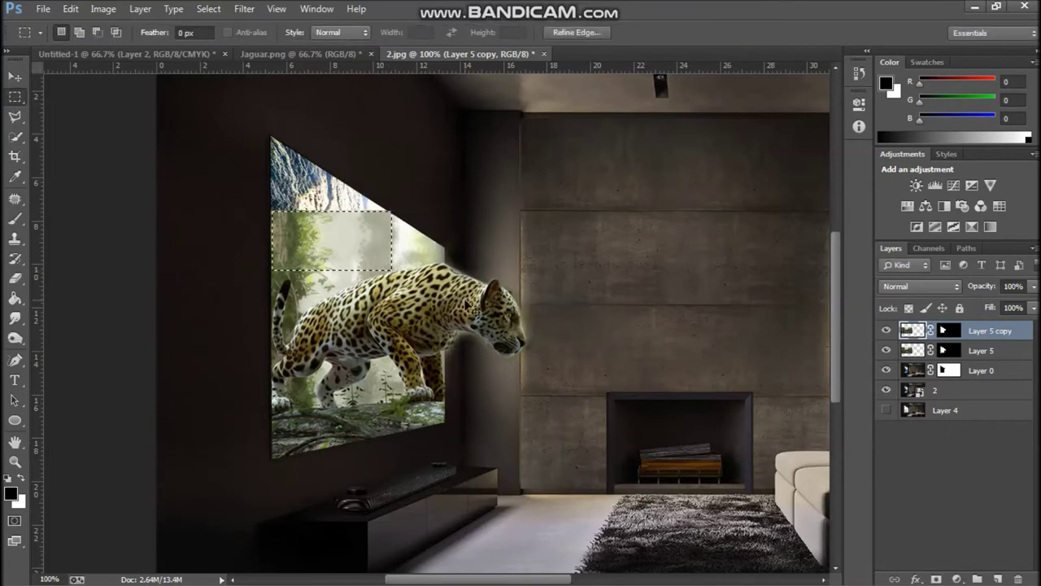
pyautogui.hotkey('ctrl', 'j')
pyautogui.hotkey('ctrl', 't')
pyautogui.moveTo(332, 240); pyautogui.dragTo(332, 185)
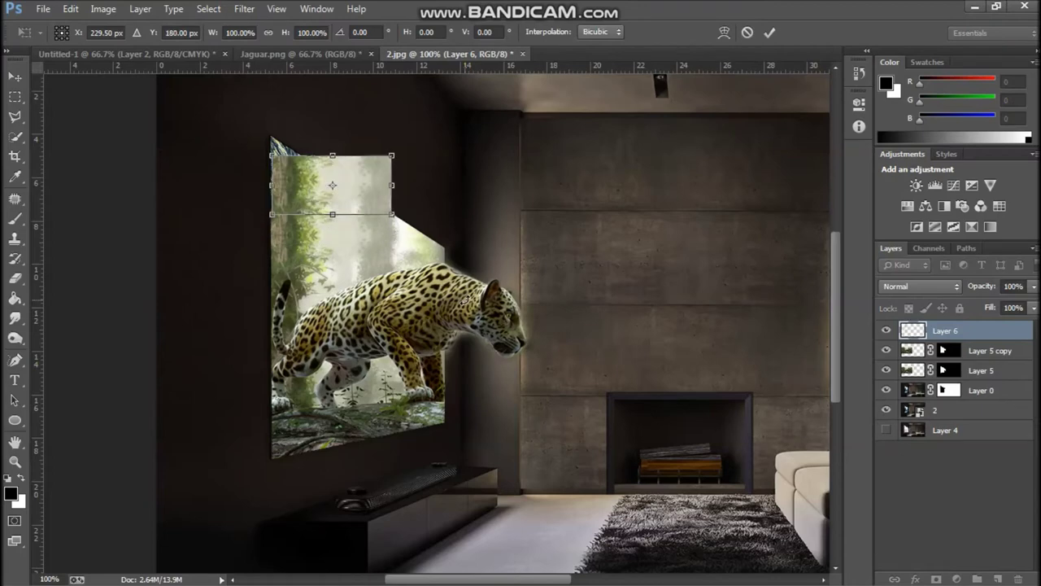
pyautogui.press('Return')
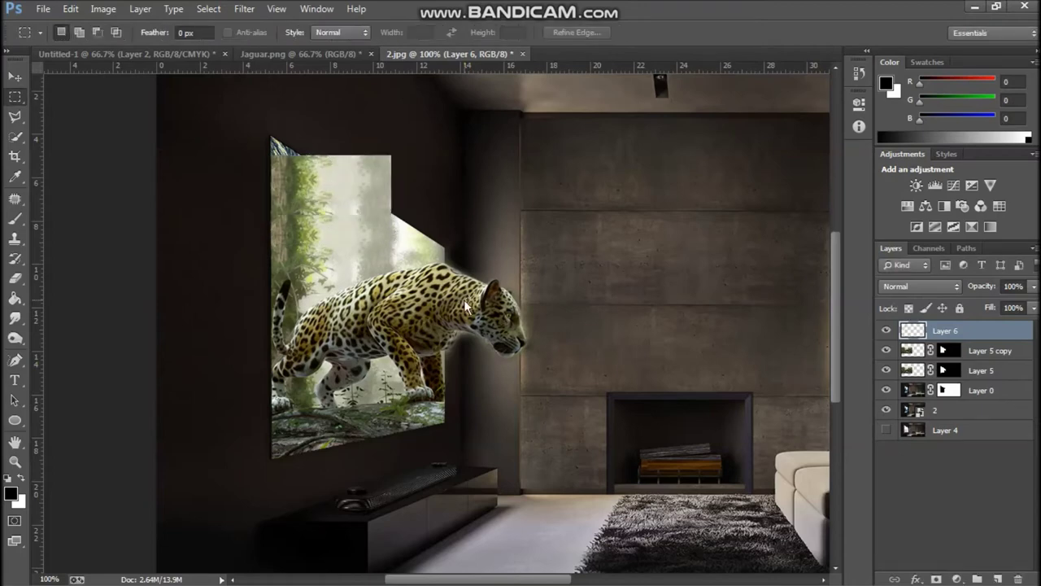
# Step: Paste another forest patch as Layer 7 and move it into the window's top gap
pyautogui.hotkey('ctrl', 'v')
pyautogui.press('v')
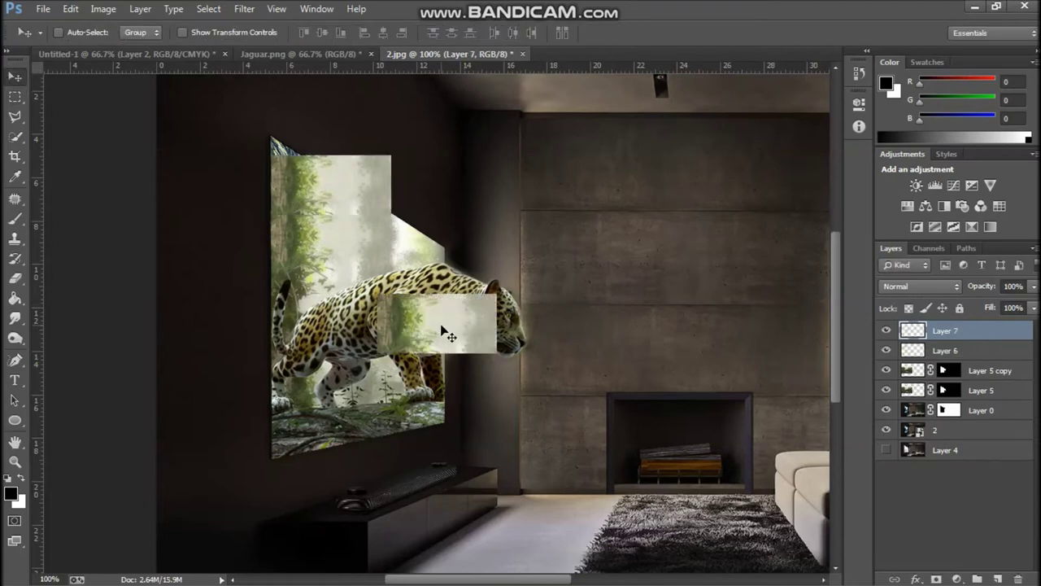
pyautogui.moveTo(435, 328); pyautogui.dragTo(337, 158)
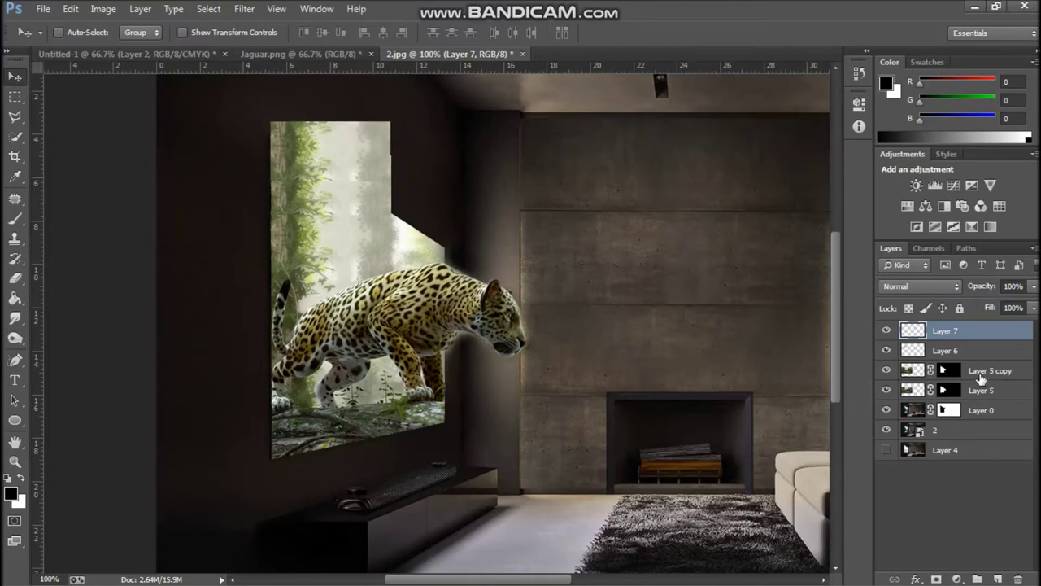
pyautogui.click(949, 410)
# Step: Load the window selection from the wall mask and start clearing the Layer 7 forest patch
pyautogui.keyDown('ctrl'); pyautogui.click(949, 410); pyautogui.keyUp('ctrl')
pyautogui.scroll(3, 468, 362)
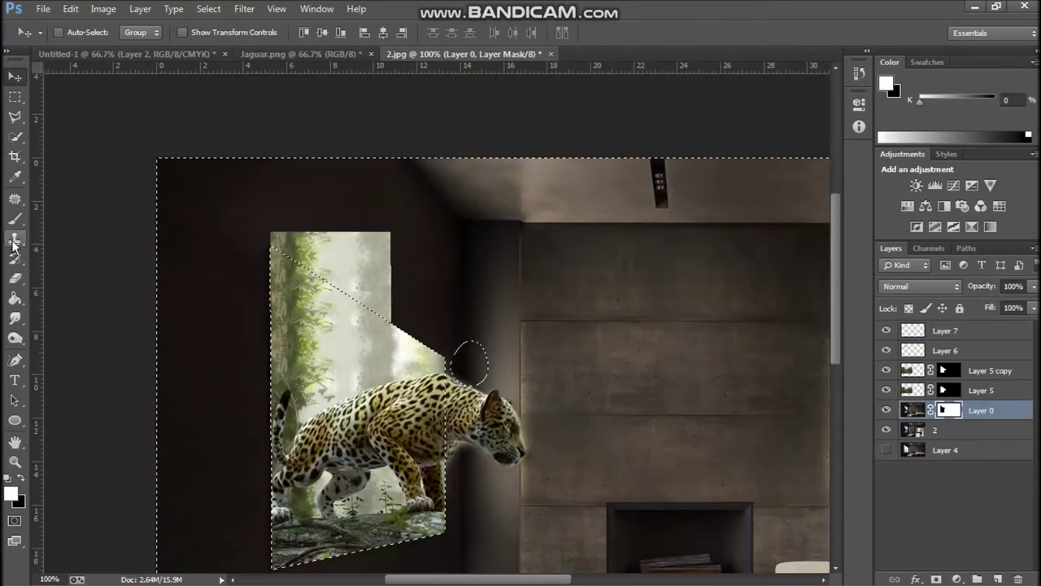
pyautogui.press('b')
pyautogui.press('x')
pyautogui.press('x')
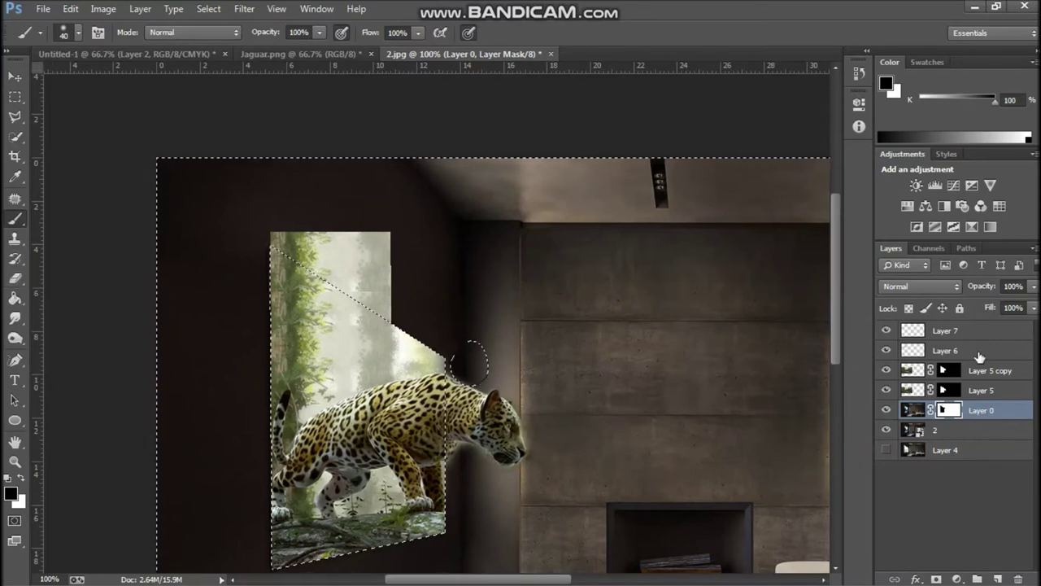
pyautogui.click(989, 371)
pyautogui.click(943, 330)
pyautogui.moveTo(280, 236)
pyautogui.mouseDown()
pyautogui.moveTo(396, 240)
pyautogui.moveTo(418, 256)
pyautogui.mouseUp()
# Step: Erase the forest left above the window's slanted edge, then deselect
pyautogui.press('e')
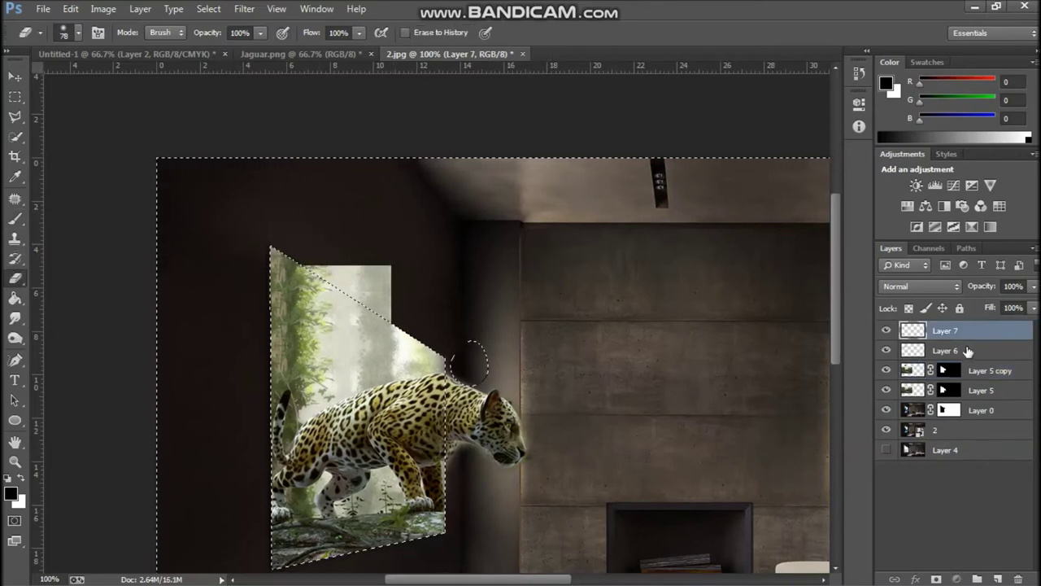
pyautogui.hotkey('alt', '[')
pyautogui.moveTo(301, 244); pyautogui.dragTo(383, 279)
pyautogui.hotkey('alt', ']')
pyautogui.moveTo(281, 252); pyautogui.dragTo(385, 279)
pyautogui.hotkey('ctrl', 'd')
# Step: Hide Layers 7, 6 and Layer 5 copy, and send Layer 5 copy to the bottom of the stack
pyautogui.scroll(-2, 502, 365)
pyautogui.hotkey('ctrl', '+')
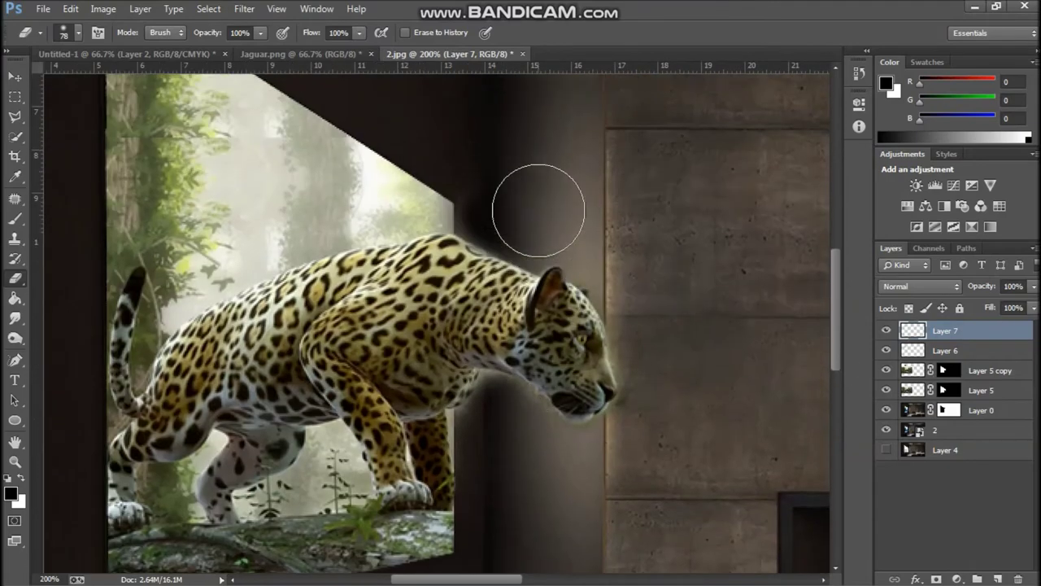
pyautogui.scroll(1, 523, 197)
pyautogui.click(886, 331)
pyautogui.click(886, 350)
pyautogui.click(886, 371)
pyautogui.click(886, 371)
pyautogui.click(886, 371)
pyautogui.click(988, 373)
pyautogui.hotkey('ctrl', 'shift', '[')
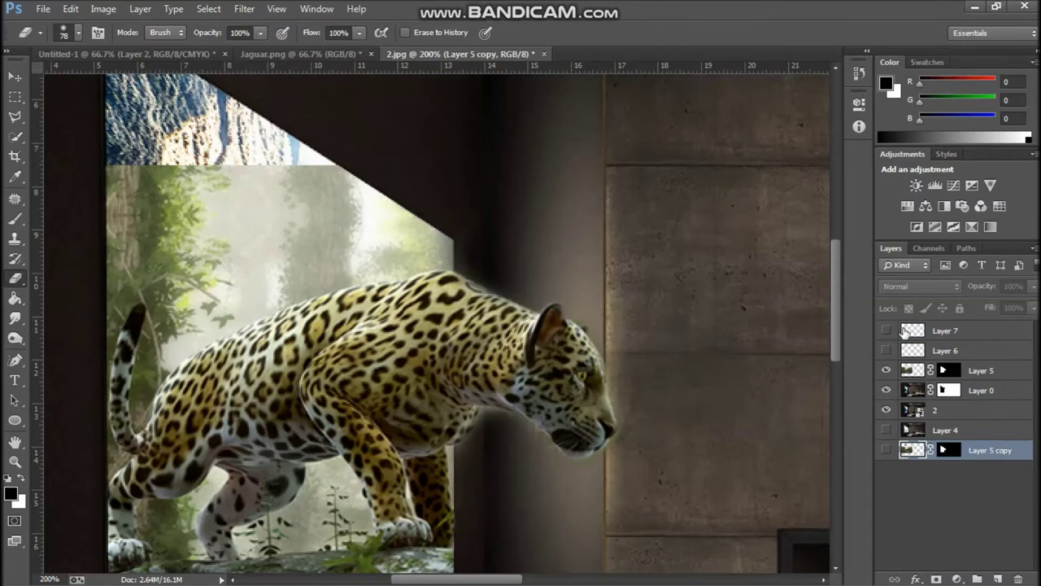
pyautogui.click(886, 370)
pyautogui.click(15, 238)
# Step: Clone clean wall texture over the window's slanted edge on Layer 0, then re-show Layers 5–7
pyautogui.click(986, 370)
pyautogui.click(982, 390)
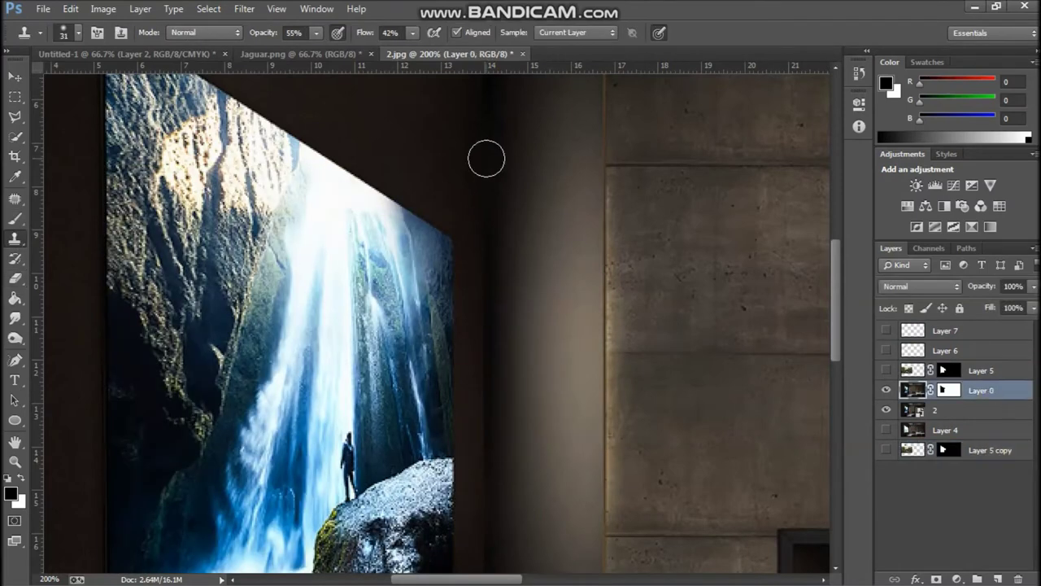
pyautogui.scroll(1, 510, 101)
pyautogui.scroll(1, 493, 123)
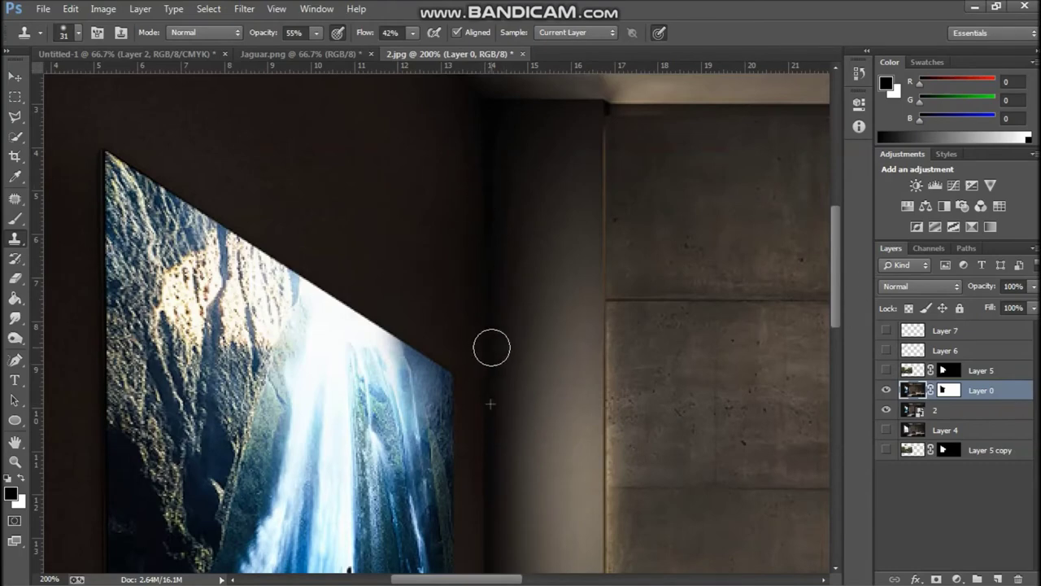
pyautogui.moveTo(886, 370); pyautogui.dragTo(886, 330)
pyautogui.scroll(-3, 575, 350)
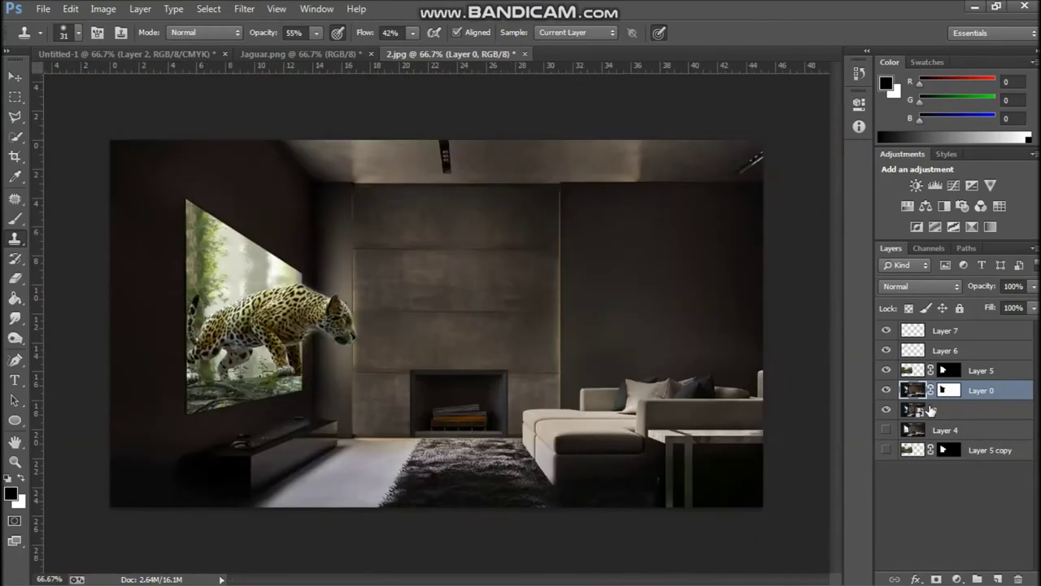
pyautogui.scroll(1, 574, 351)
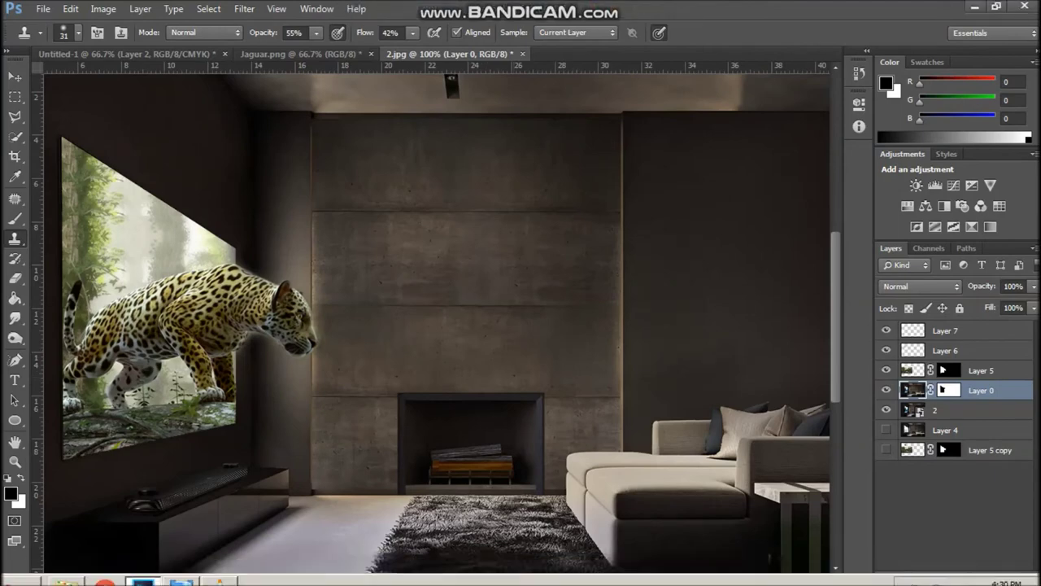
# Step: Merge the jaguar Layer 5 and forest Layers 6 and 7 into one layer
pyautogui.click(981, 372)
pyautogui.click(104, 8)
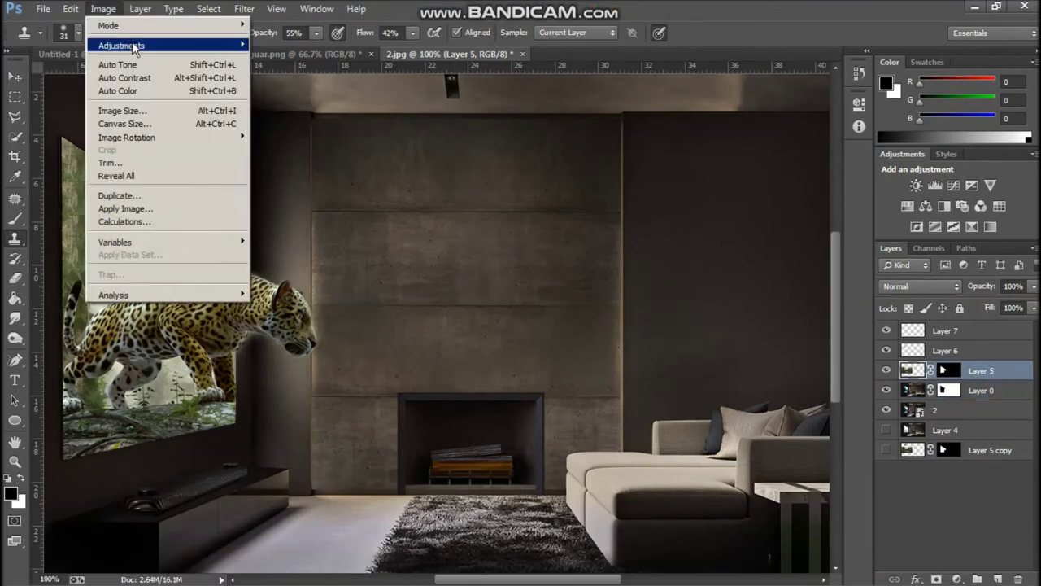
pyautogui.press('Escape')
pyautogui.keyDown('shift'); pyautogui.click(957, 332); pyautogui.keyUp('shift')
pyautogui.hotkey('ctrl', 'e')
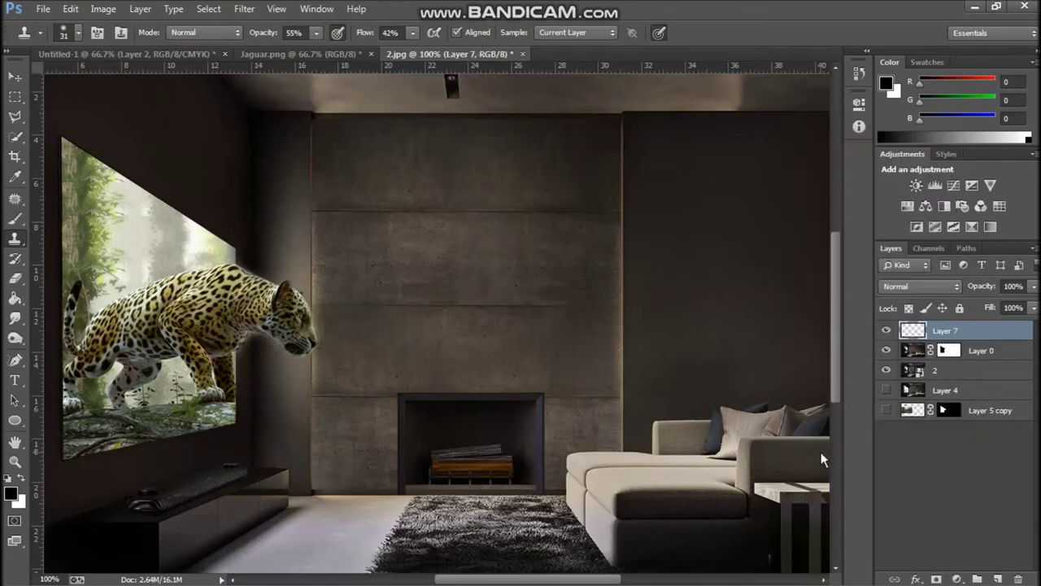
# Step: Shift the merged layer's Color Balance +18 toward green, discarding a trial contrast change
pyautogui.click(103, 8)
pyautogui.click(302, 41)
pyautogui.moveTo(471, 271); pyautogui.dragTo(528, 269)
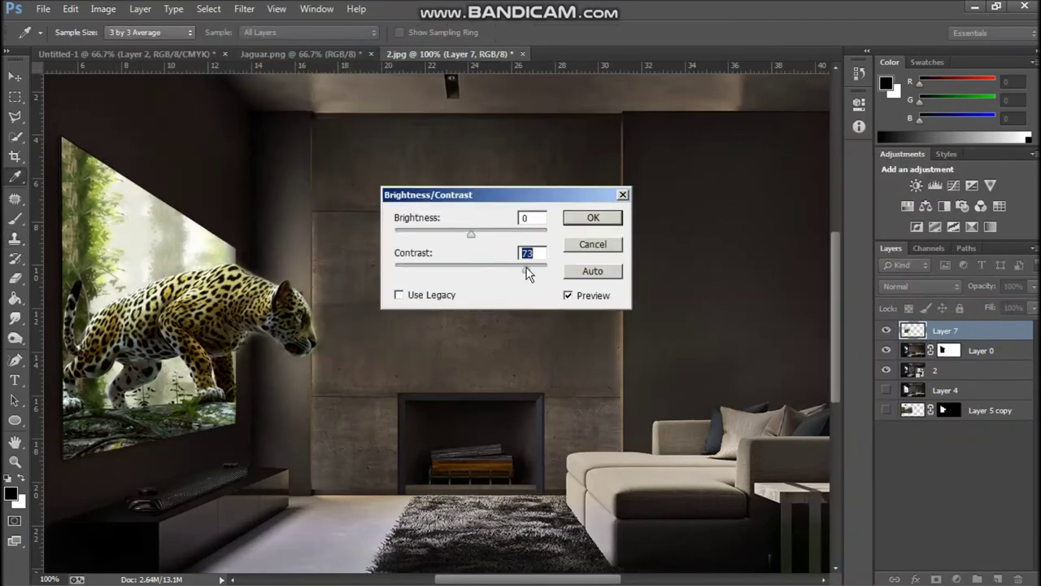
pyautogui.click(593, 244)
pyautogui.click(104, 8)
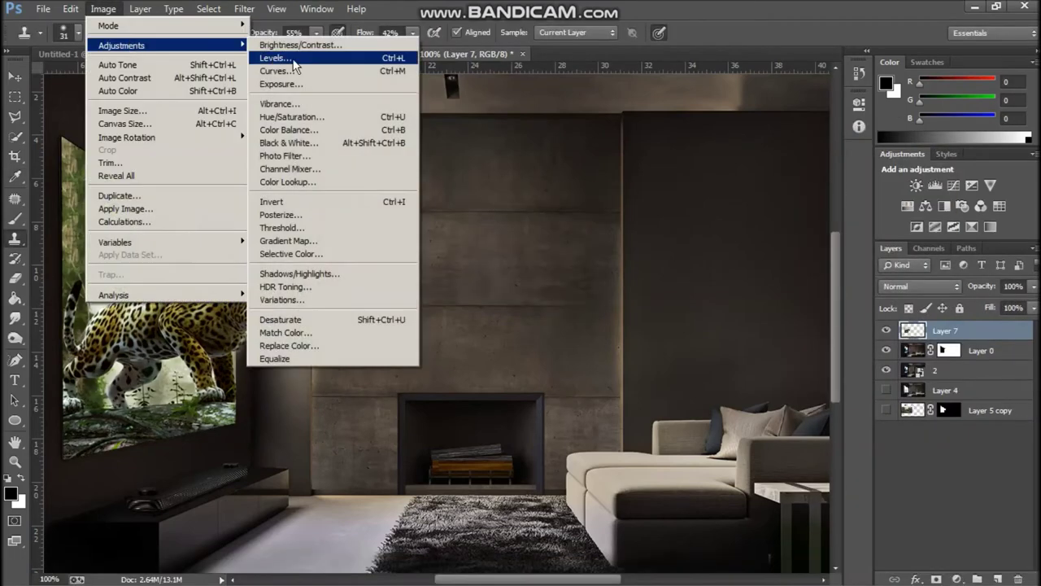
pyautogui.click(302, 148)
pyautogui.moveTo(769, 222); pyautogui.dragTo(783, 225)
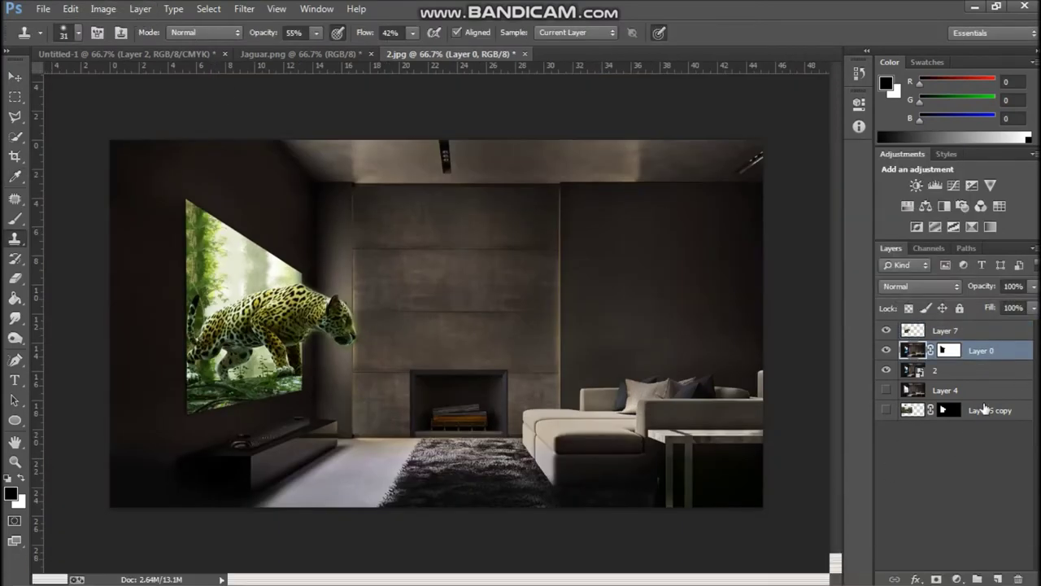
# Step: Add a new Layer 8 above Layer 7 and draw a polygonal beam selection from the TV edge to the floor
pyautogui.click(961, 333)
pyautogui.click(997, 578)
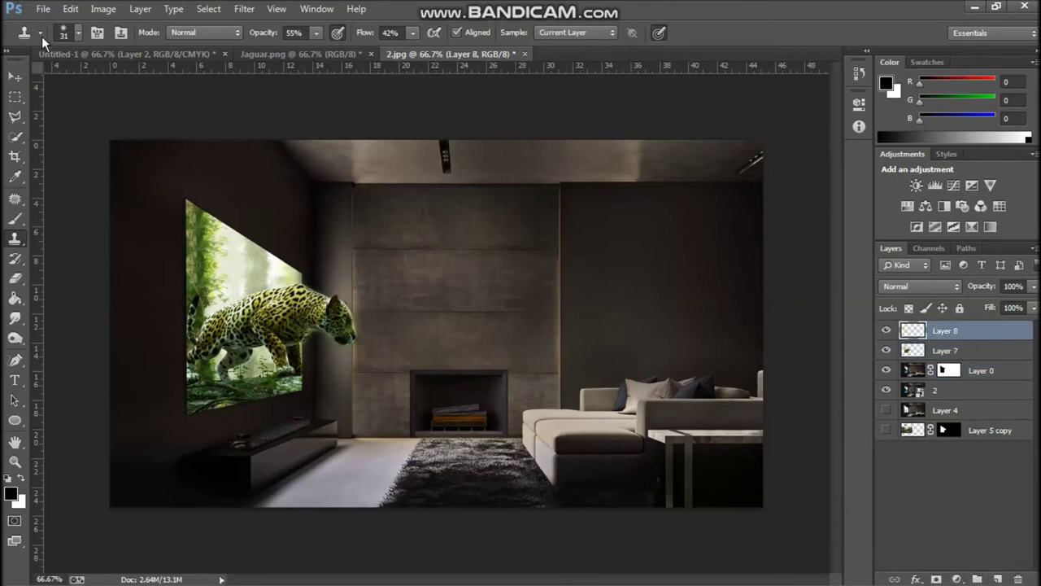
pyautogui.press('m')
pyautogui.press('l')
pyautogui.click(187, 414)
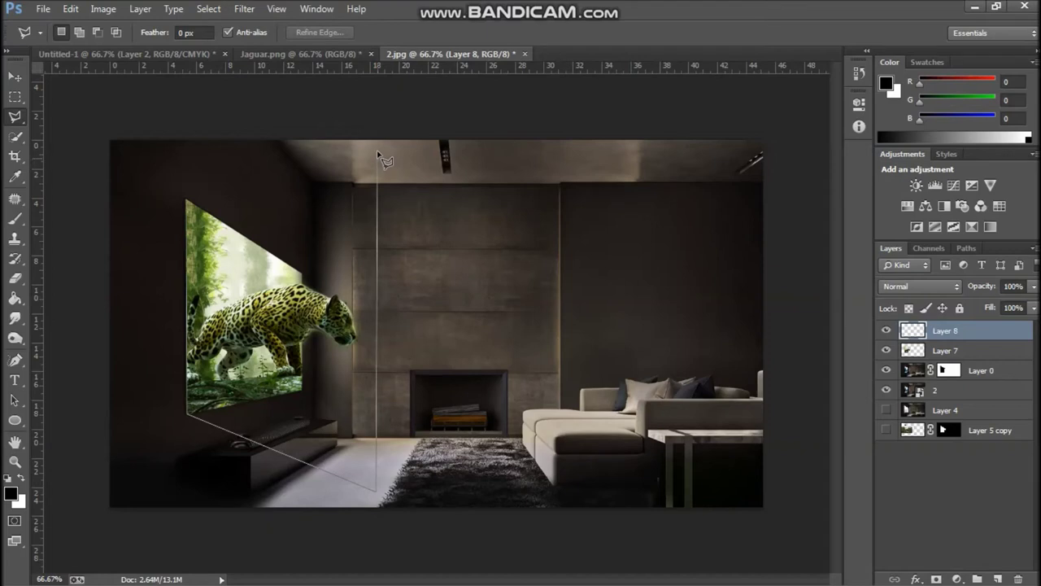
pyautogui.click(188, 202)
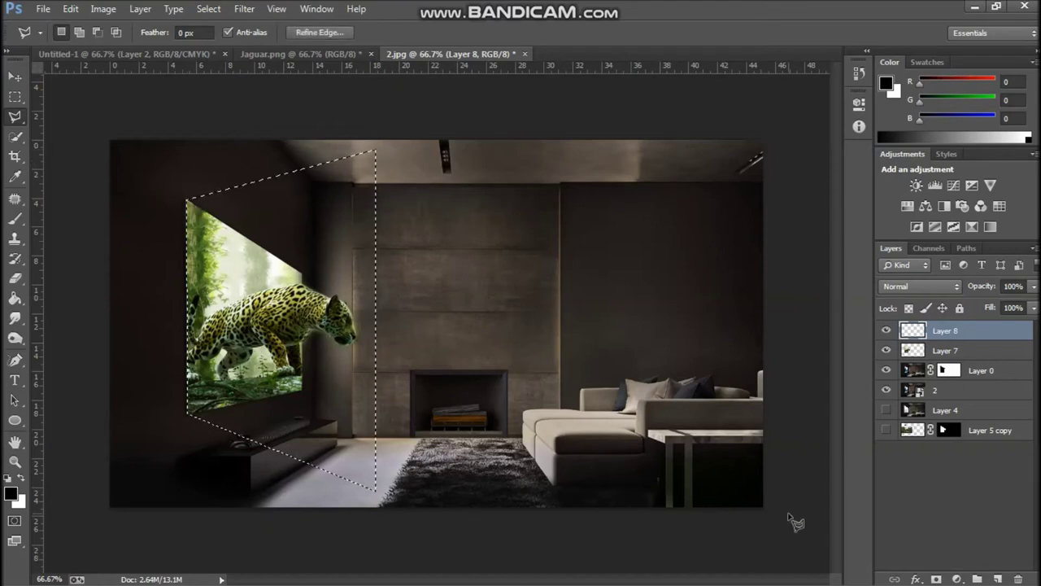
# Step: Fill the beam selection with white and apply a 5.9-pixel Gaussian Blur
pyautogui.press('g')
pyautogui.click(304, 221)
pyautogui.press('x')
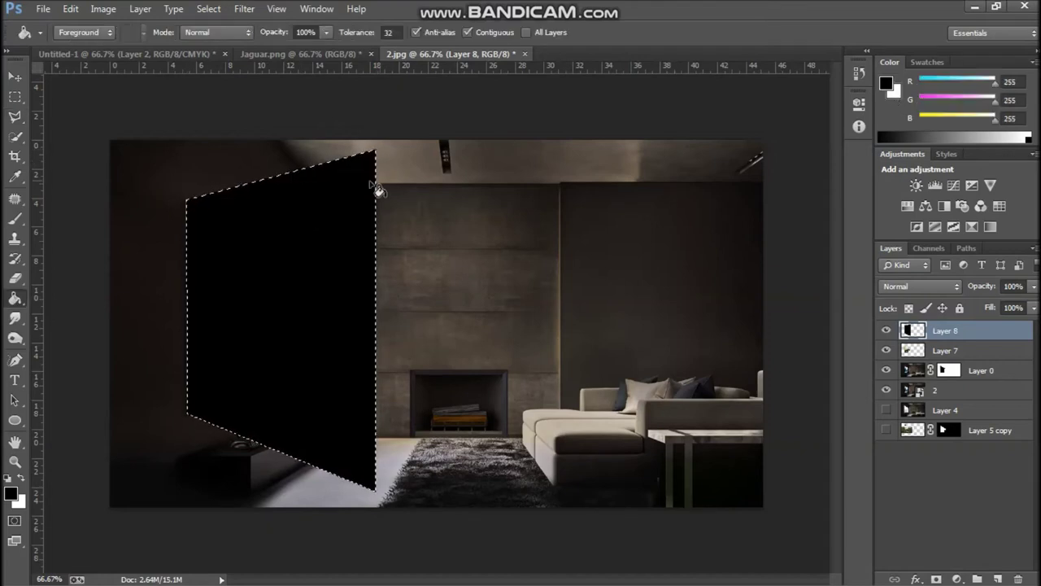
pyautogui.hotkey('alt', 'BackSpace')
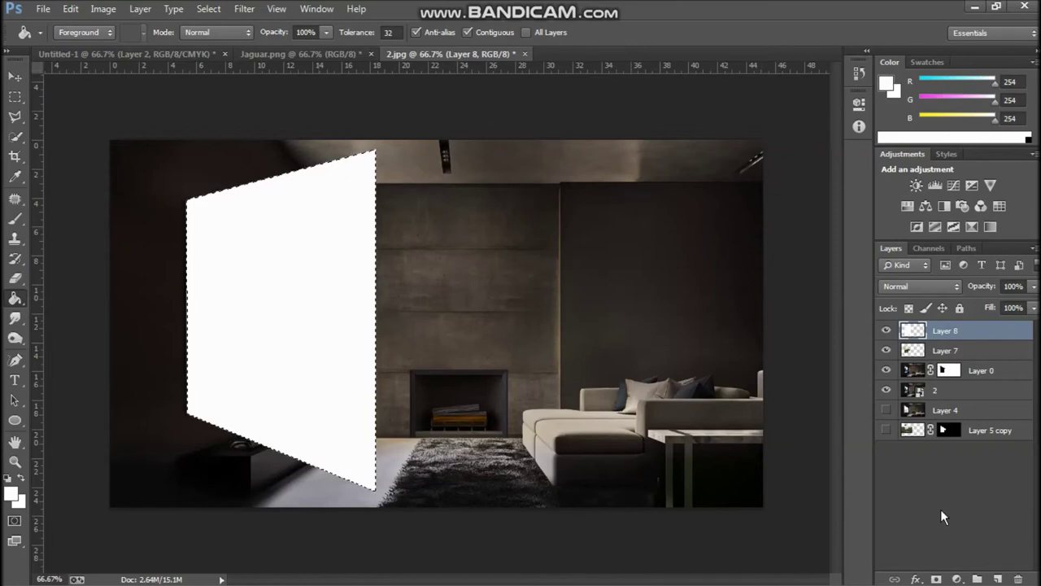
pyautogui.click(244, 9)
pyautogui.moveTo(326, 164)
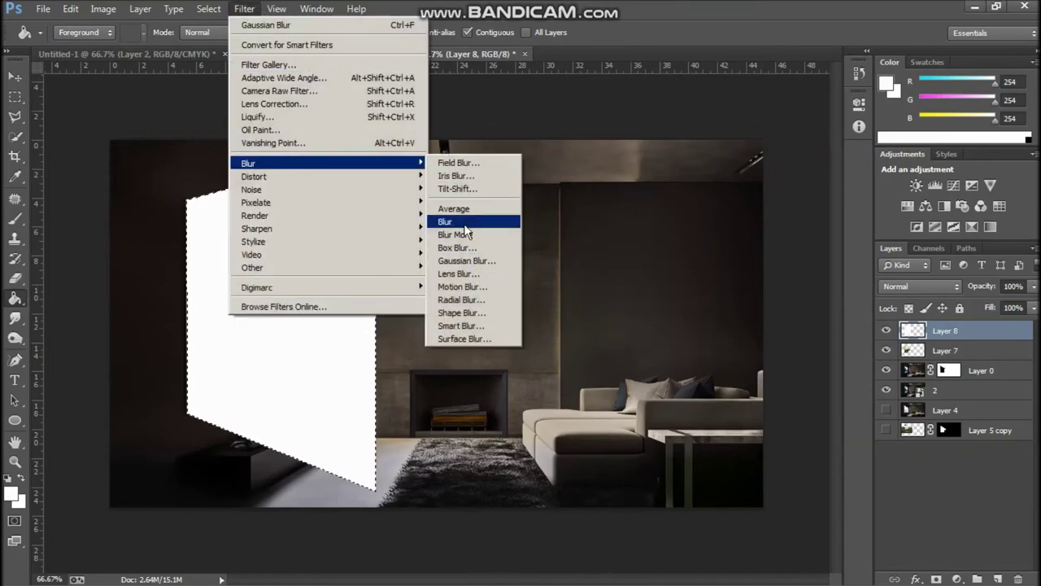
pyautogui.click(468, 259)
pyautogui.moveTo(686, 310); pyautogui.dragTo(666, 318)
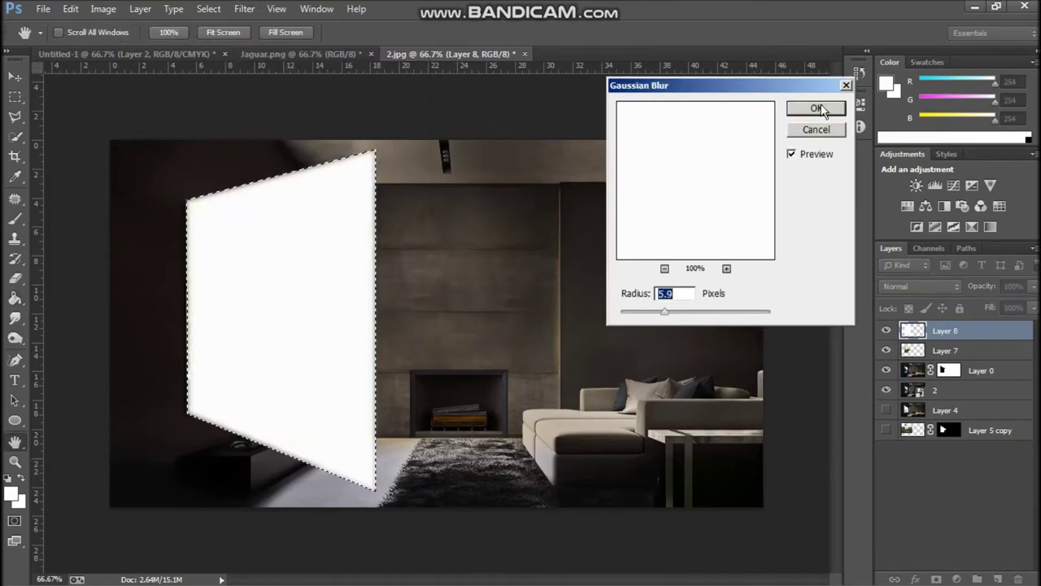
pyautogui.click(817, 108)
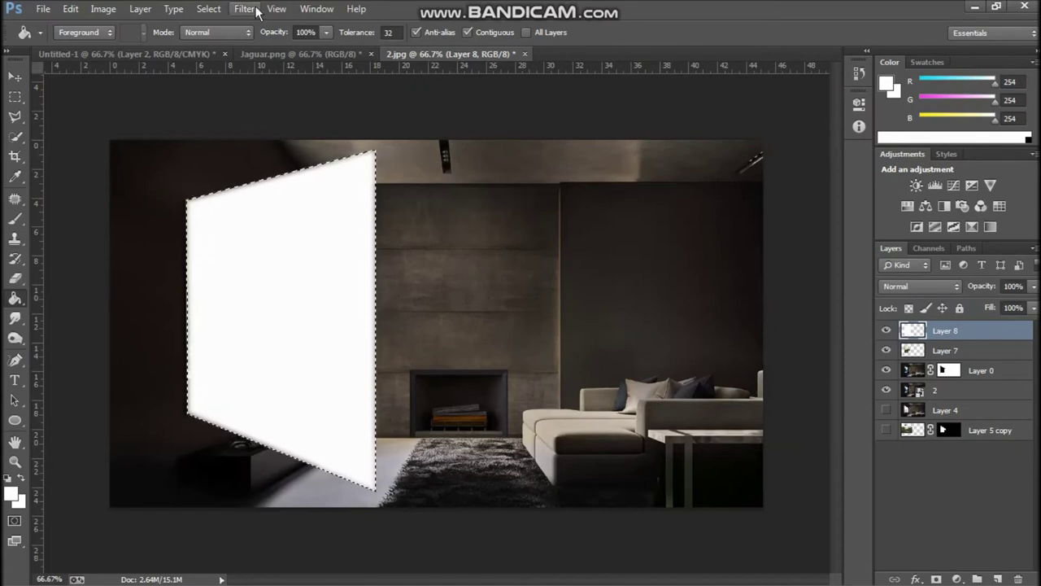
# Step: Apply a second, 49.7-pixel Gaussian Blur to the beam and deselect
pyautogui.click(244, 8)
pyautogui.click(464, 261)
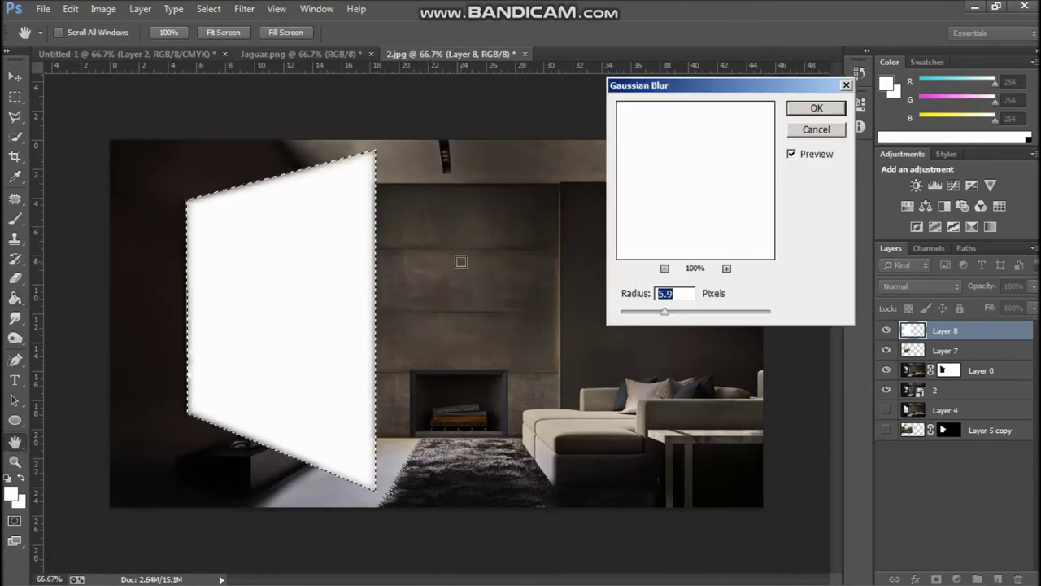
pyautogui.moveTo(750, 305)
pyautogui.mouseDown()
pyautogui.moveTo(635, 316)
pyautogui.moveTo(676, 311)
pyautogui.mouseUp()
pyautogui.click(704, 317)
pyautogui.click(816, 108)
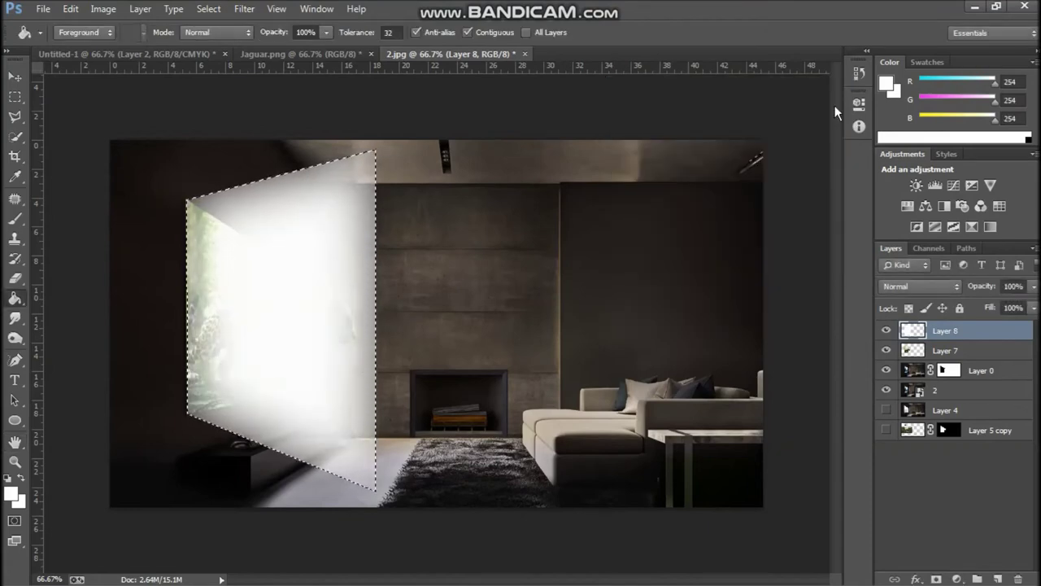
pyautogui.hotkey('ctrl', 'd')
# Step: Move Layer 8 beneath the jaguar layer and lower its opacity to 42%
pyautogui.moveTo(952, 332)
pyautogui.mouseDown()
pyautogui.moveTo(973, 383)
pyautogui.moveTo(967, 342)
pyautogui.mouseUp()
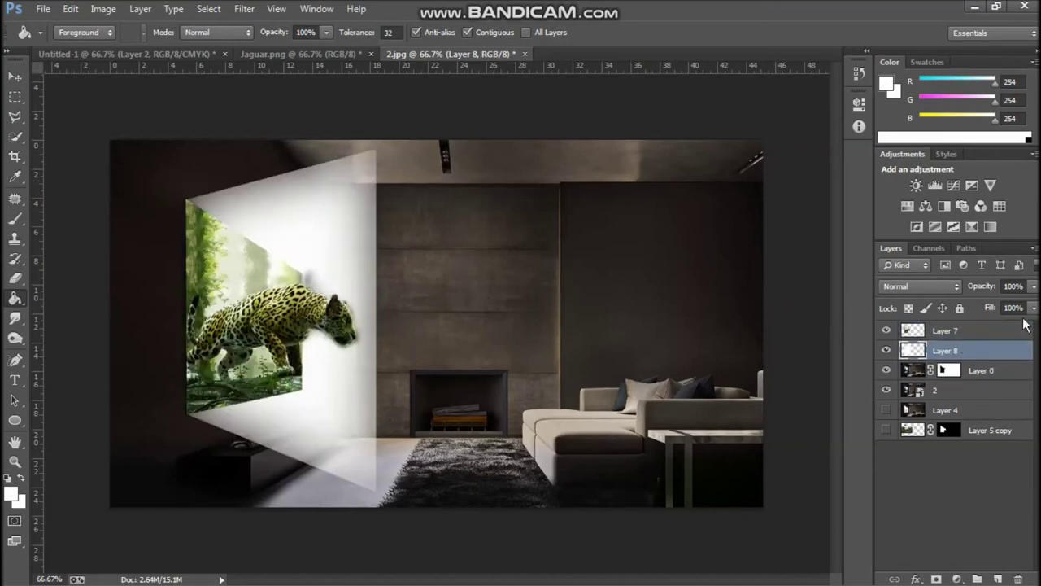
pyautogui.moveTo(1034, 286); pyautogui.dragTo(991, 308)
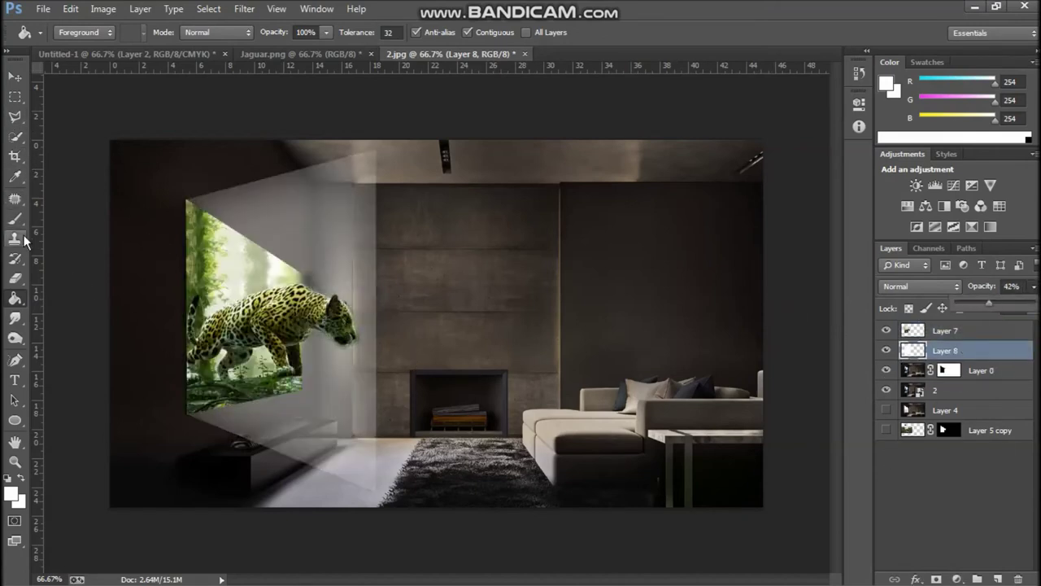
pyautogui.click(71, 199)
# Step: Erase the beam's excess near the ceiling, below the TV and beside the fireplace
pyautogui.press('e')
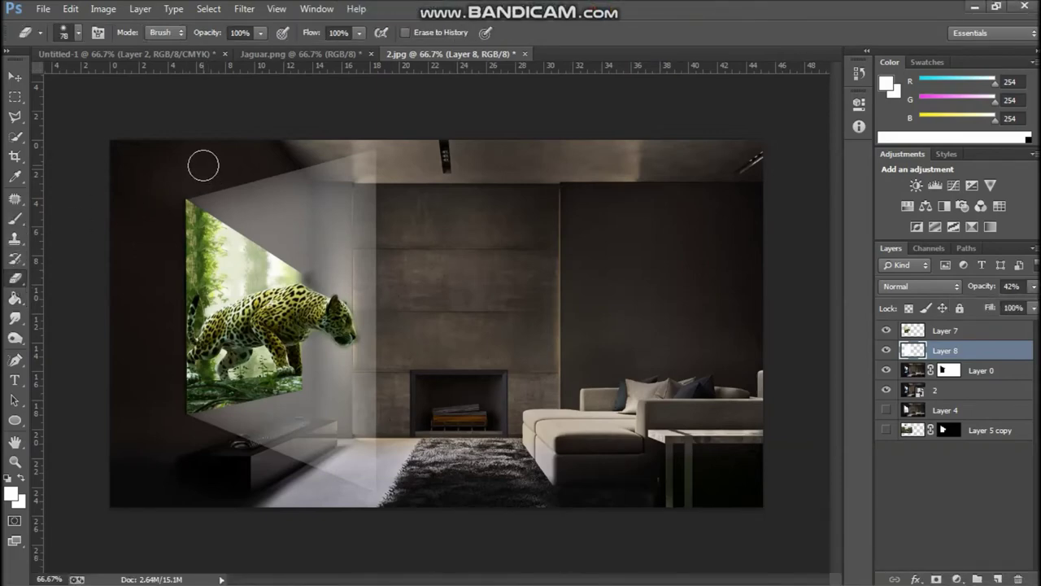
pyautogui.moveTo(230, 183)
pyautogui.mouseDown()
pyautogui.moveTo(317, 153)
pyautogui.moveTo(220, 192)
pyautogui.mouseUp()
pyautogui.moveTo(198, 433)
pyautogui.mouseDown()
pyautogui.moveTo(249, 442)
pyautogui.moveTo(350, 494)
pyautogui.mouseUp()
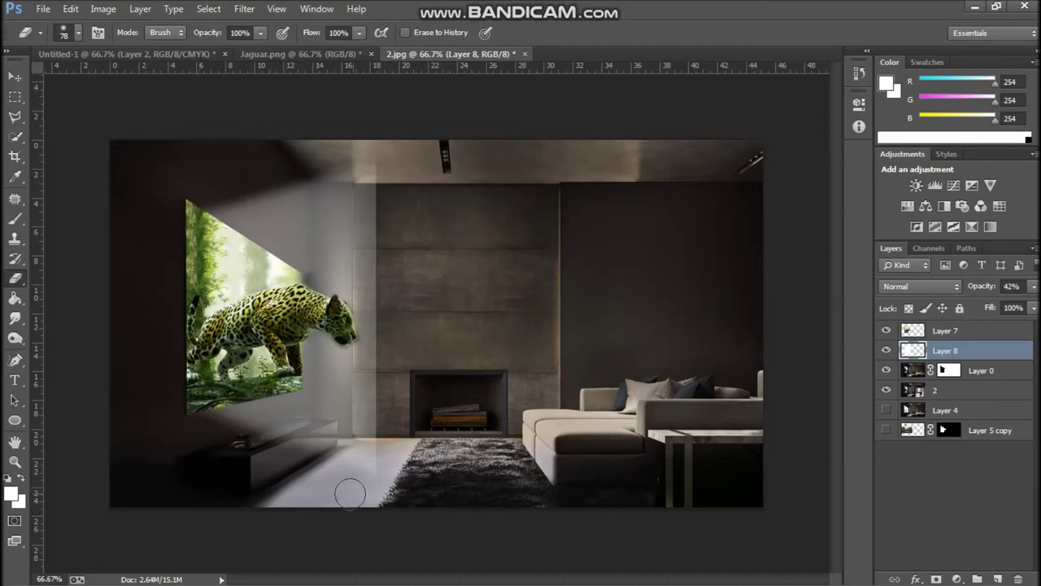
pyautogui.moveTo(344, 144)
pyautogui.mouseDown()
pyautogui.moveTo(383, 353)
pyautogui.moveTo(392, 328)
pyautogui.mouseUp()
# Step: Stretch the light beam taller, raising its top and extending its bottom to the floor
pyautogui.hotkey('ctrl', 't')
pyautogui.moveTo(280, 148); pyautogui.dragTo(281, 134)
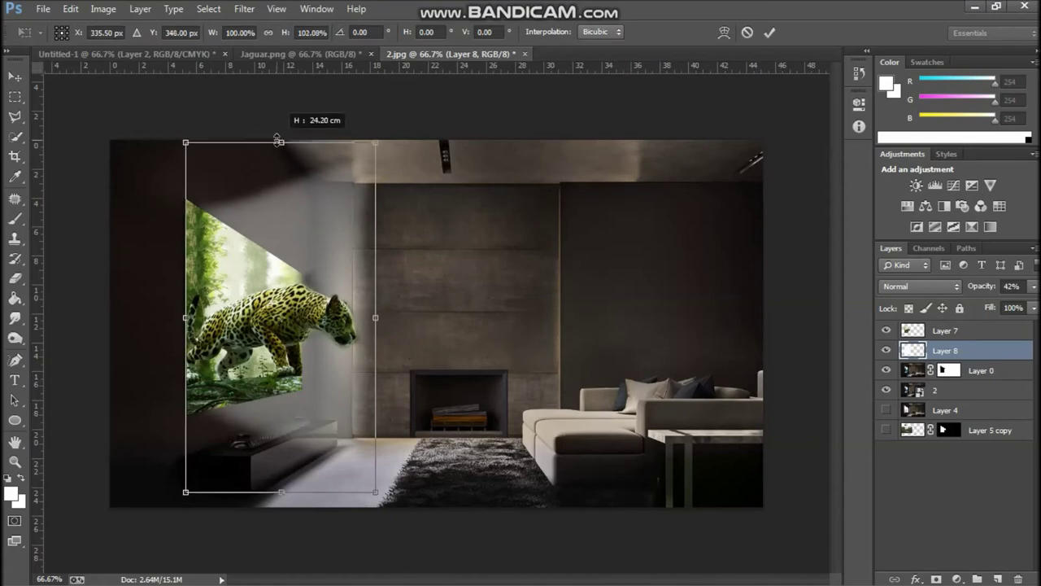
pyautogui.moveTo(282, 494); pyautogui.dragTo(283, 507)
pyautogui.moveTo(281, 134); pyautogui.dragTo(281, 123)
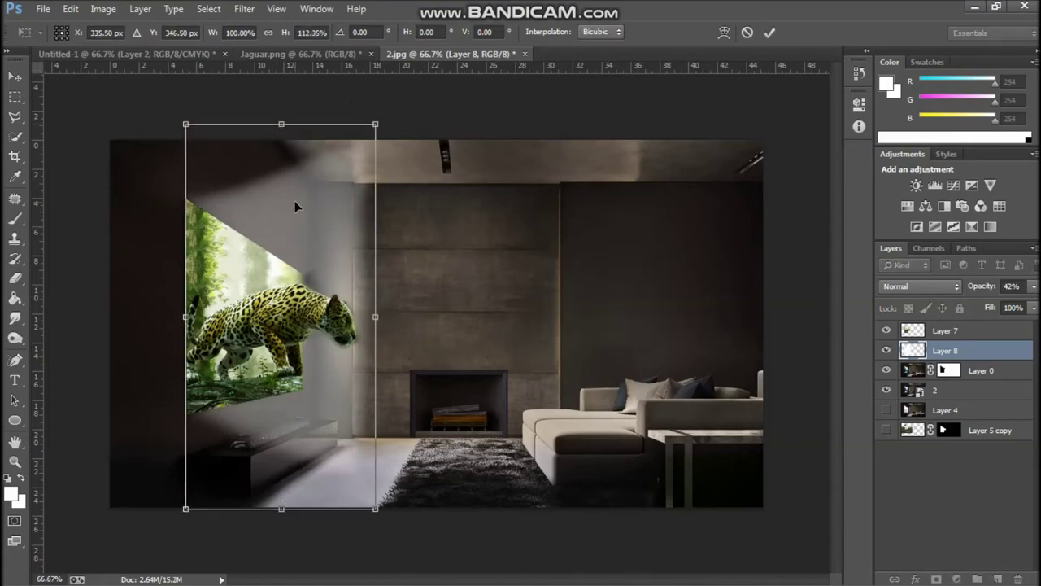
pyautogui.click(772, 33)
# Step: Duplicate the beam, scale the copy to about 56% and place it beside the jaguar
pyautogui.hotkey('ctrl', 't')
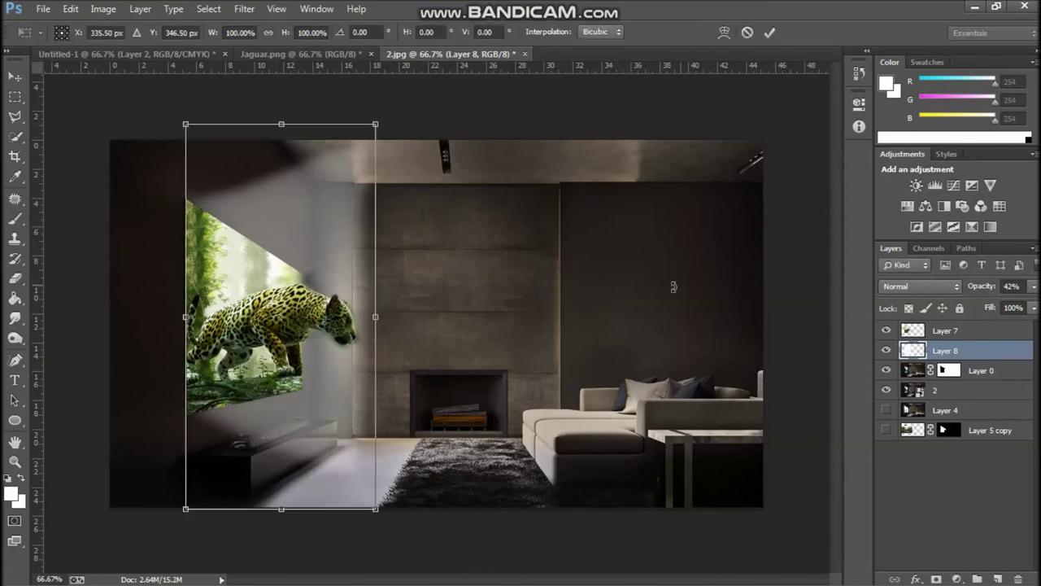
pyautogui.click(750, 34)
pyautogui.hotkey('ctrl', 'j')
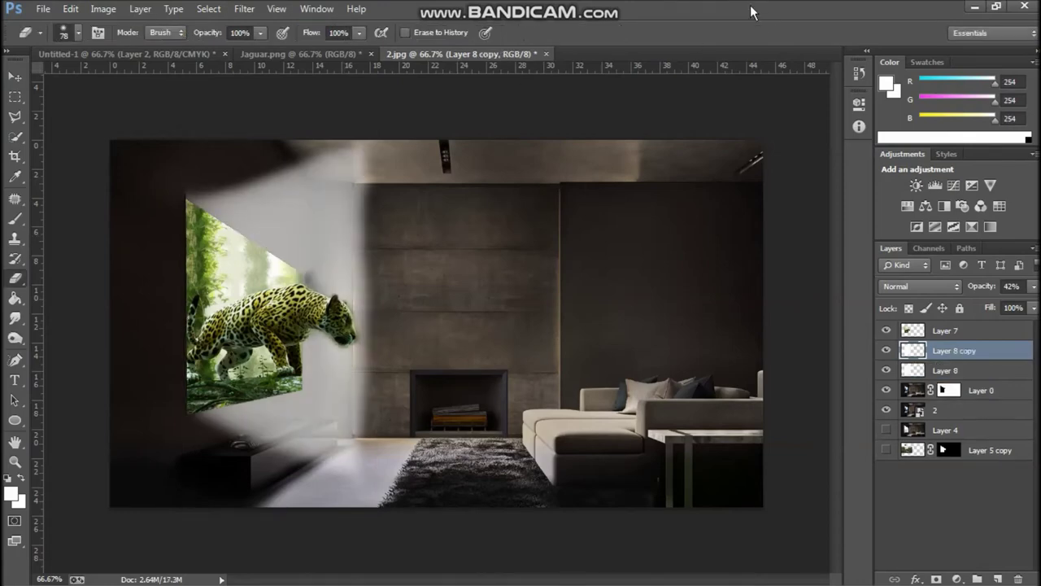
pyautogui.hotkey('ctrl', 't')
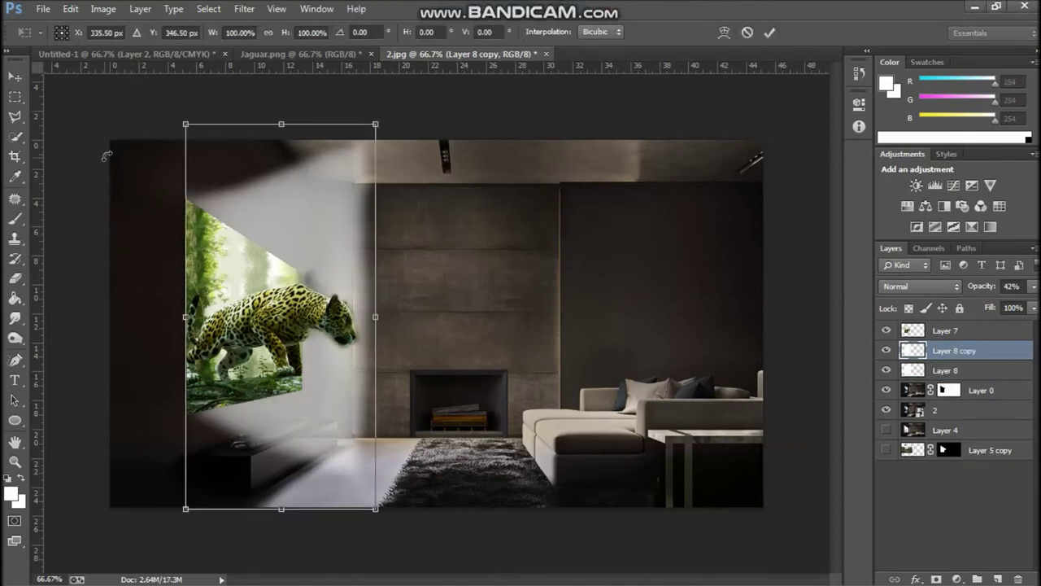
pyautogui.moveTo(185, 123); pyautogui.dragTo(269, 293)
pyautogui.moveTo(363, 288); pyautogui.dragTo(378, 325)
pyautogui.click(173, 8)
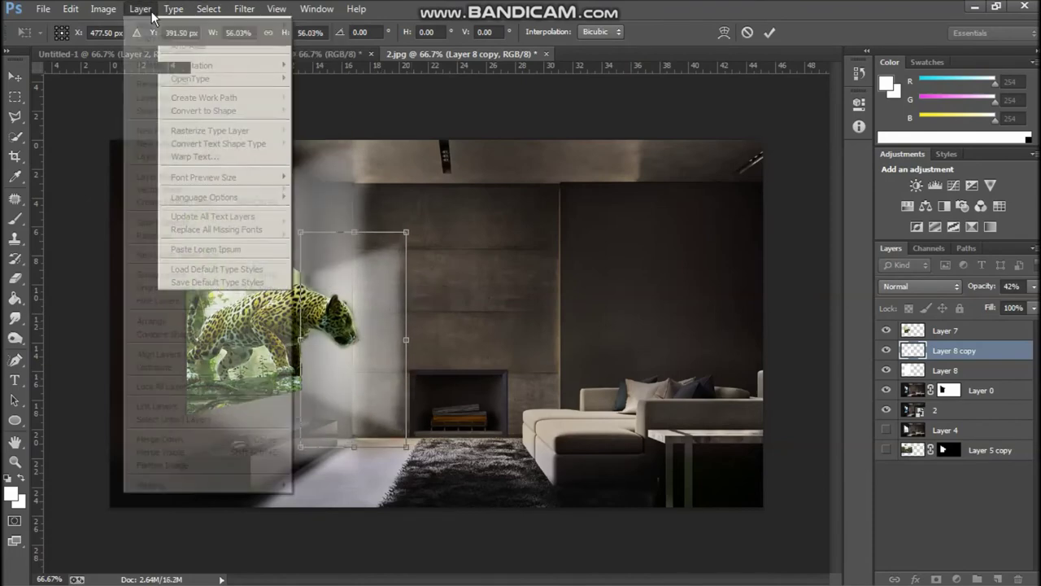
pyautogui.click(14, 277)
pyautogui.click(244, 8)
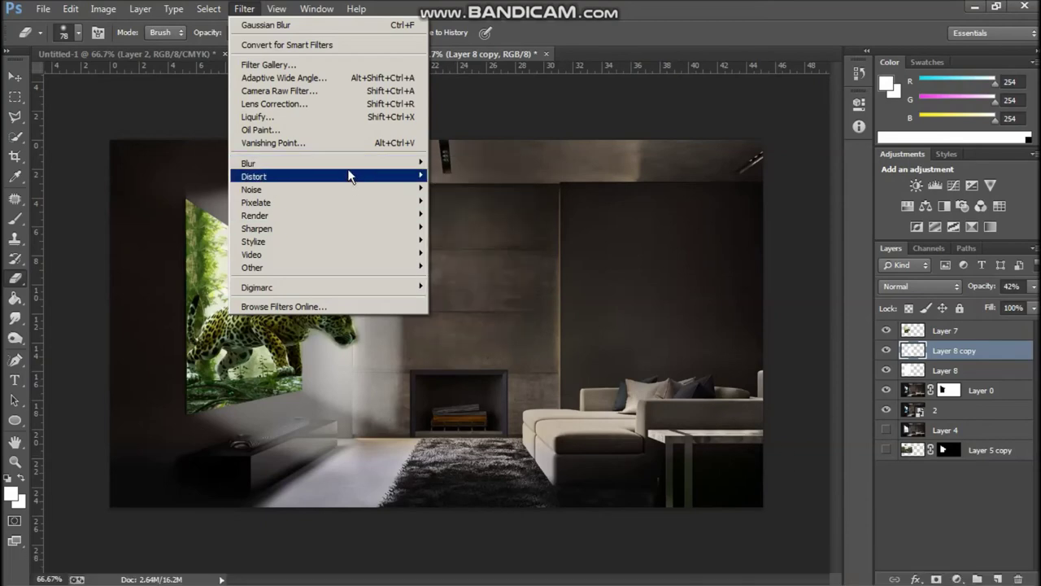
# Step: Give the Layer 8 copy beam a 34.6-pixel Gaussian Blur
pyautogui.click(458, 261)
pyautogui.moveTo(702, 316); pyautogui.dragTo(673, 316)
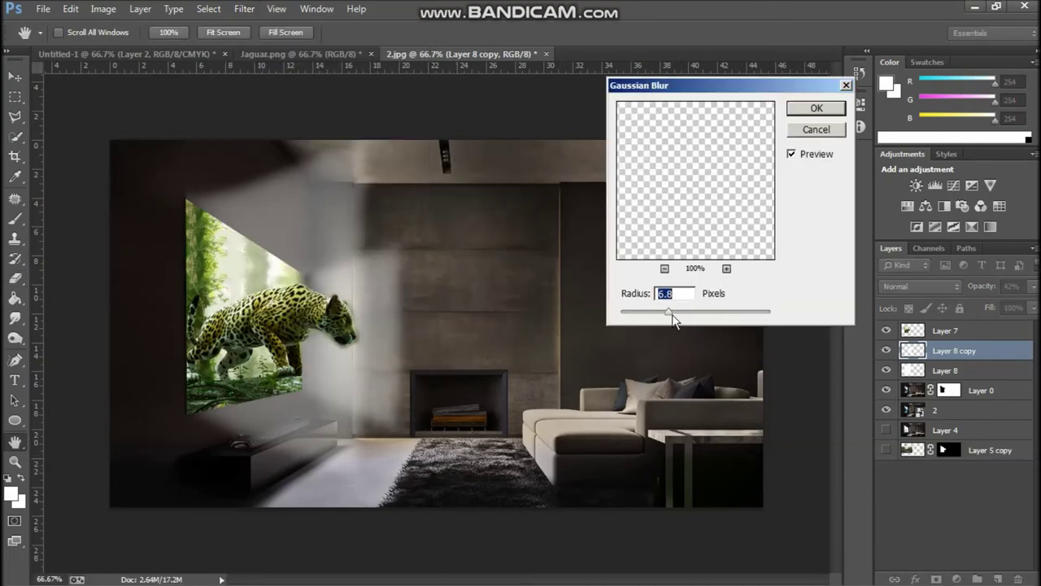
pyautogui.moveTo(684, 310); pyautogui.dragTo(720, 309)
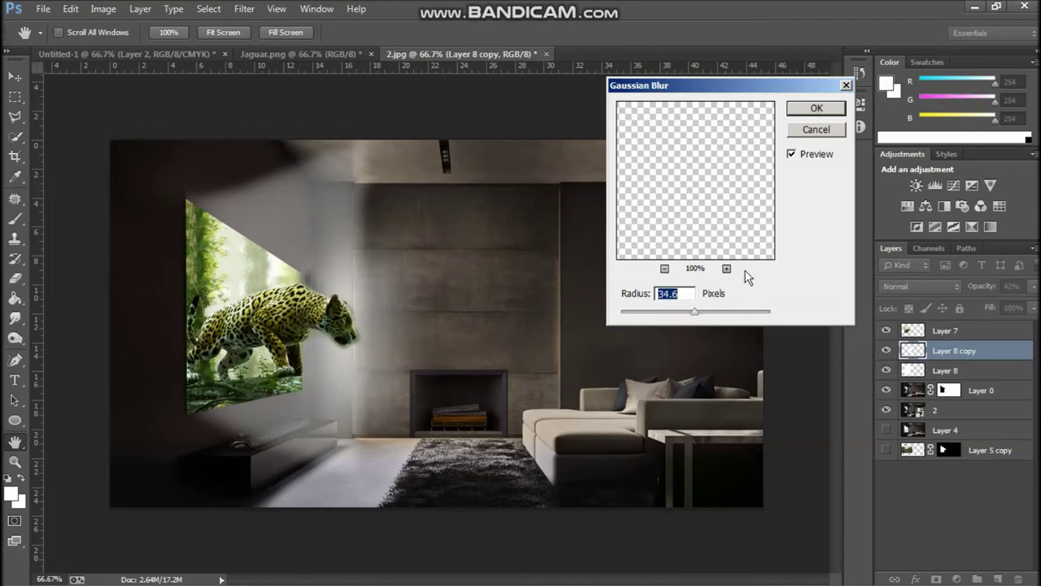
pyautogui.press('Return')
# Step: Reapply the same blur to Layer 8 and load Layer 0's mask as a selection
pyautogui.click(944, 372)
pyautogui.click(244, 9)
pyautogui.click(268, 22)
pyautogui.keyDown('ctrl'); pyautogui.click(950, 391); pyautogui.keyUp('ctrl')
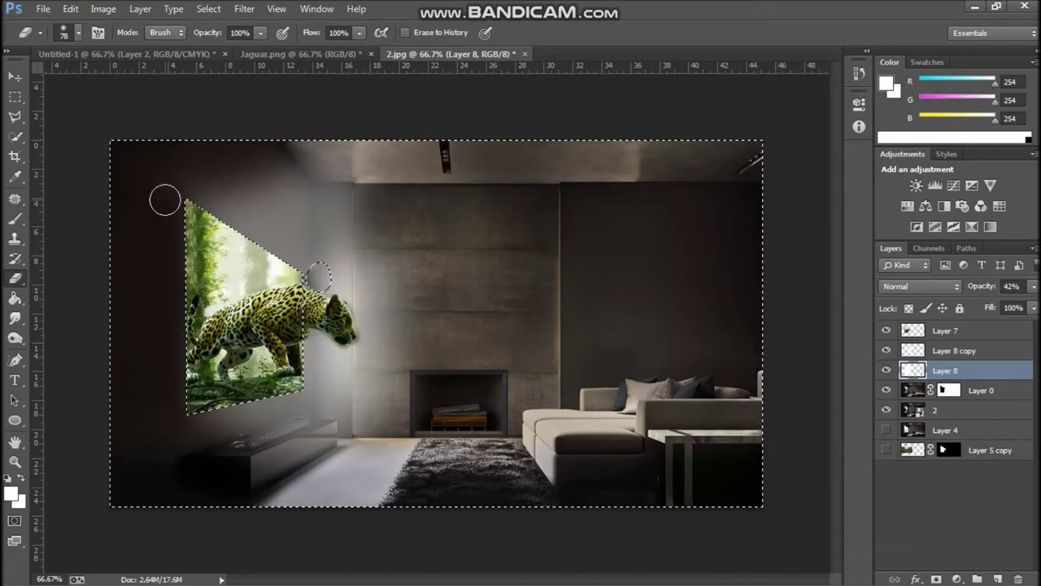
# Step: Deselect and set Layer 0's brightness to -3 and contrast to 30
pyautogui.hotkey('ctrl', 'd')
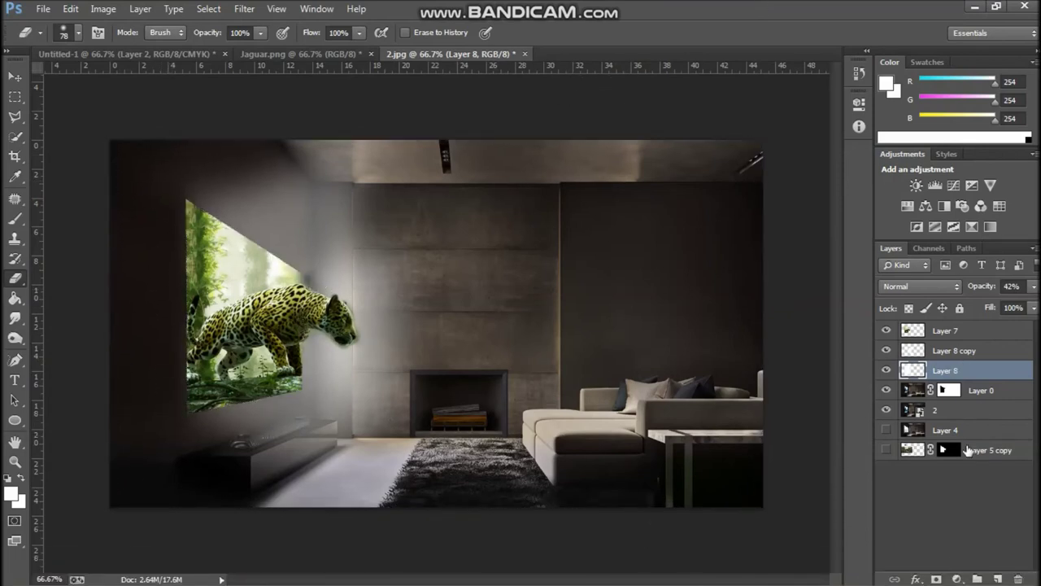
pyautogui.click(967, 433)
pyautogui.click(968, 391)
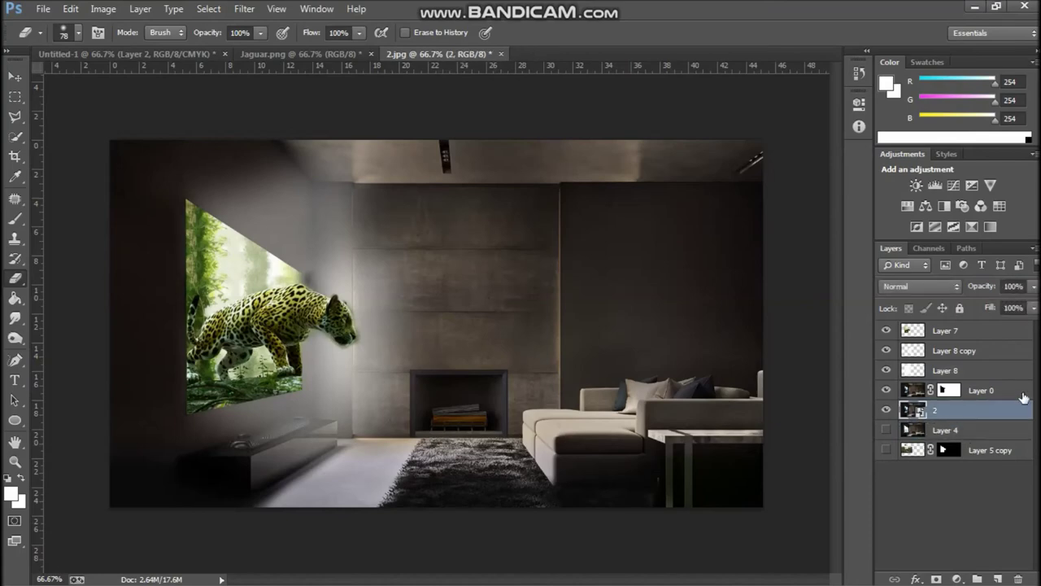
pyautogui.click(104, 8)
pyautogui.click(286, 46)
pyautogui.write('-3')
pyautogui.press('Tab')
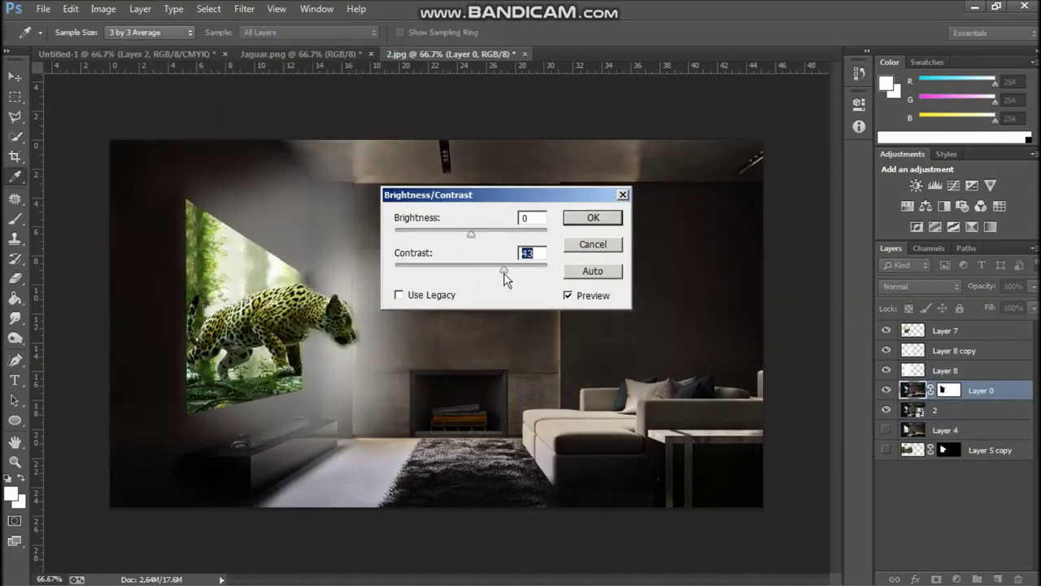
pyautogui.write('30')
pyautogui.press('Return')
# Step: Apply a green Color Balance of 0/+35/−8 to the room layer
pyautogui.click(103, 8)
pyautogui.moveTo(121, 45)
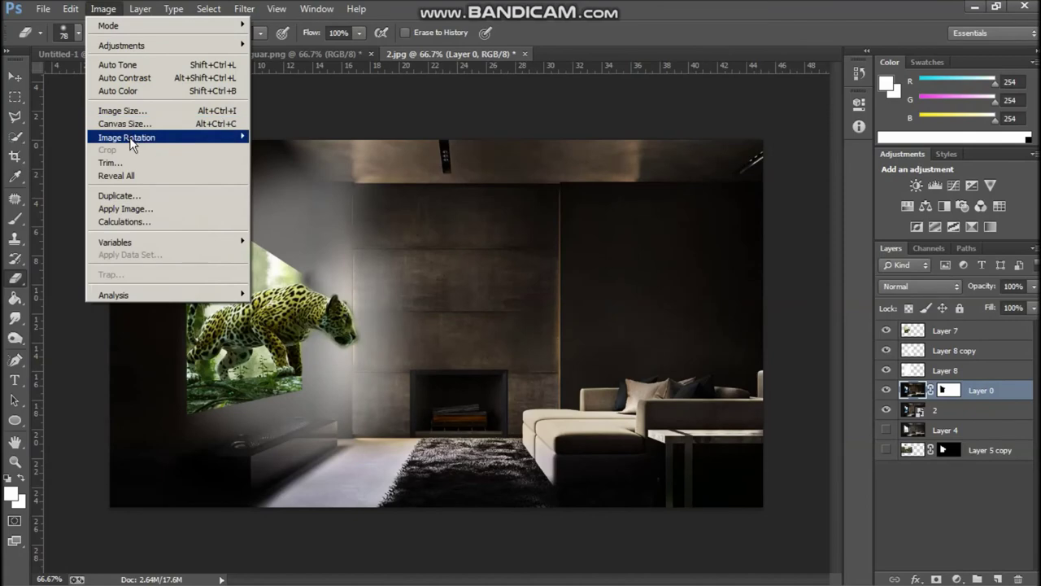
pyautogui.click(291, 130)
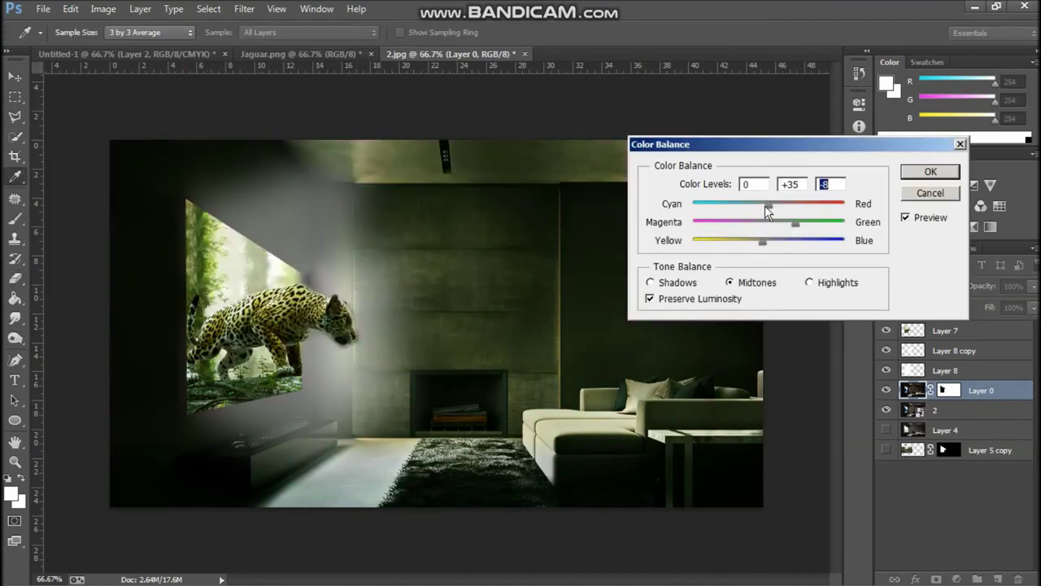
pyautogui.press('Return')
pyautogui.click(956, 351)
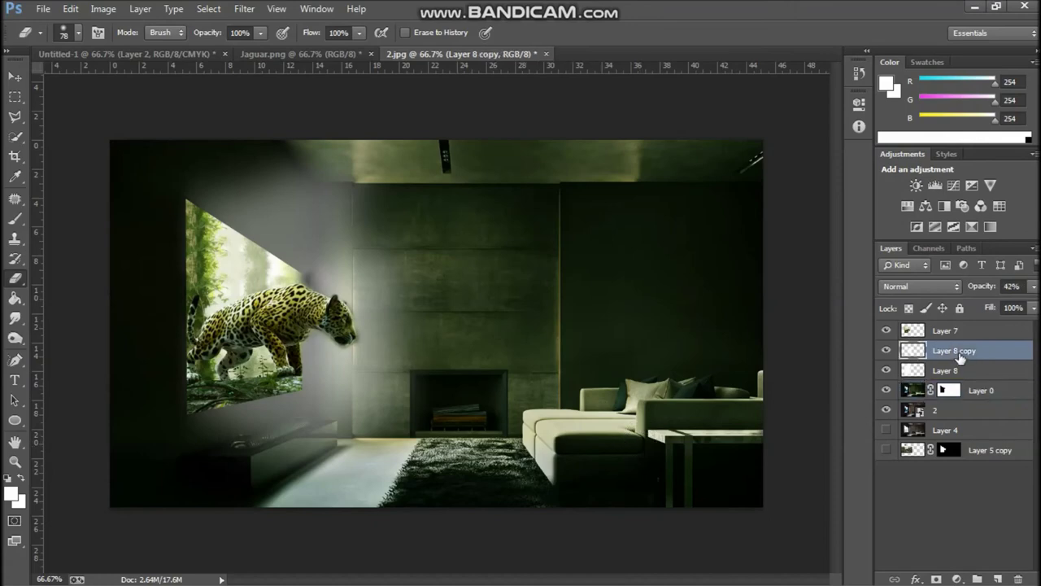
# Step: Tint the Layer 8 copy beam with Color Balance +51 green and −86 yellow
pyautogui.keyDown('shift'); pyautogui.click(956, 370); pyautogui.keyUp('shift')
pyautogui.moveTo(960, 370)
pyautogui.mouseDown()
pyautogui.moveTo(965, 397)
pyautogui.moveTo(964, 341)
pyautogui.mouseUp()
pyautogui.click(104, 8)
pyautogui.click(953, 351)
pyautogui.click(103, 8)
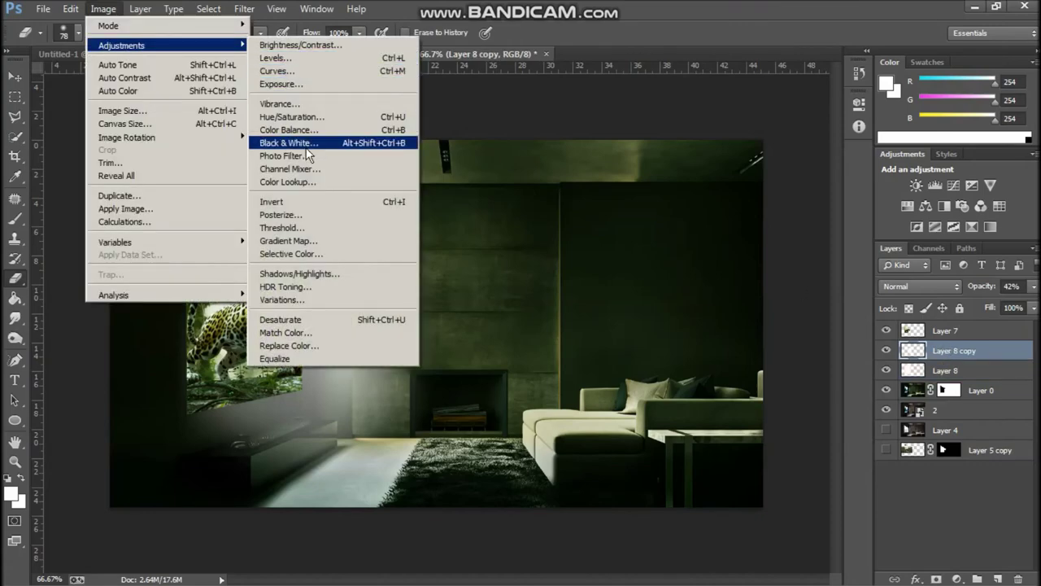
pyautogui.click(301, 130)
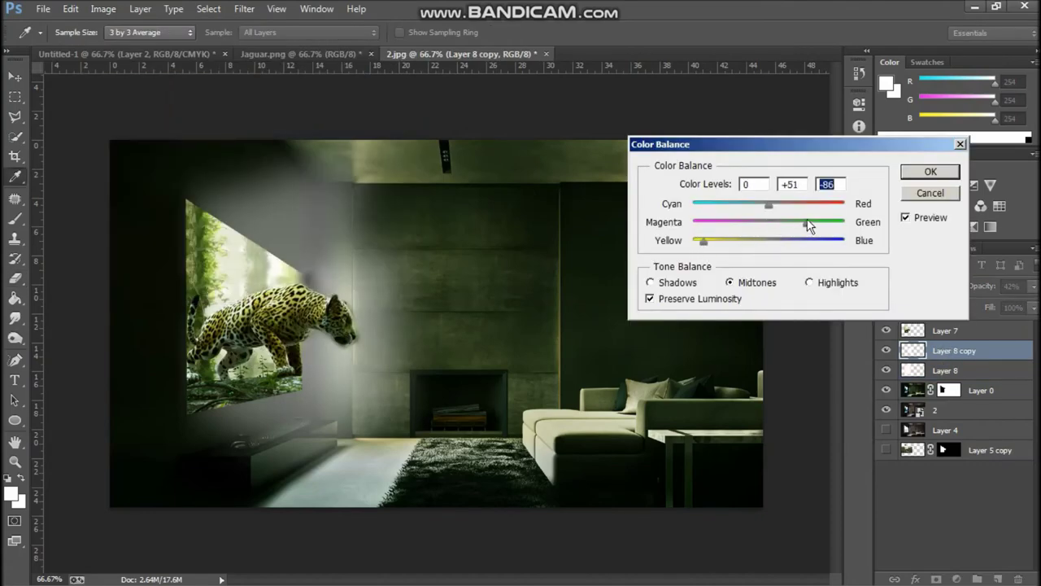
pyautogui.moveTo(843, 222); pyautogui.dragTo(721, 226)
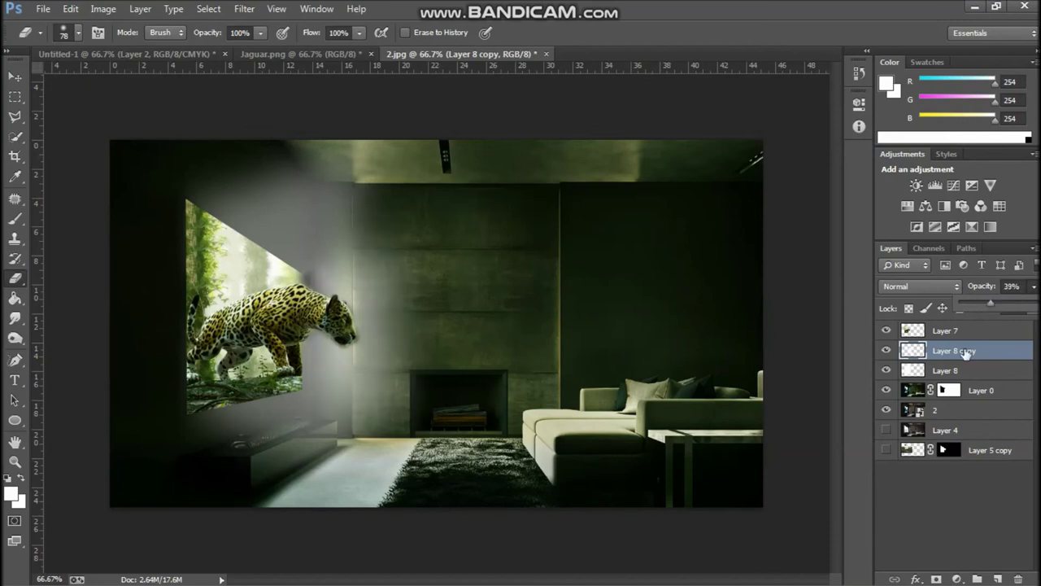
# Step: Dim the larger Layer 8 beam to 21% opacity
pyautogui.hotkey('alt', '[')
pyautogui.moveTo(979, 309); pyautogui.dragTo(976, 308)
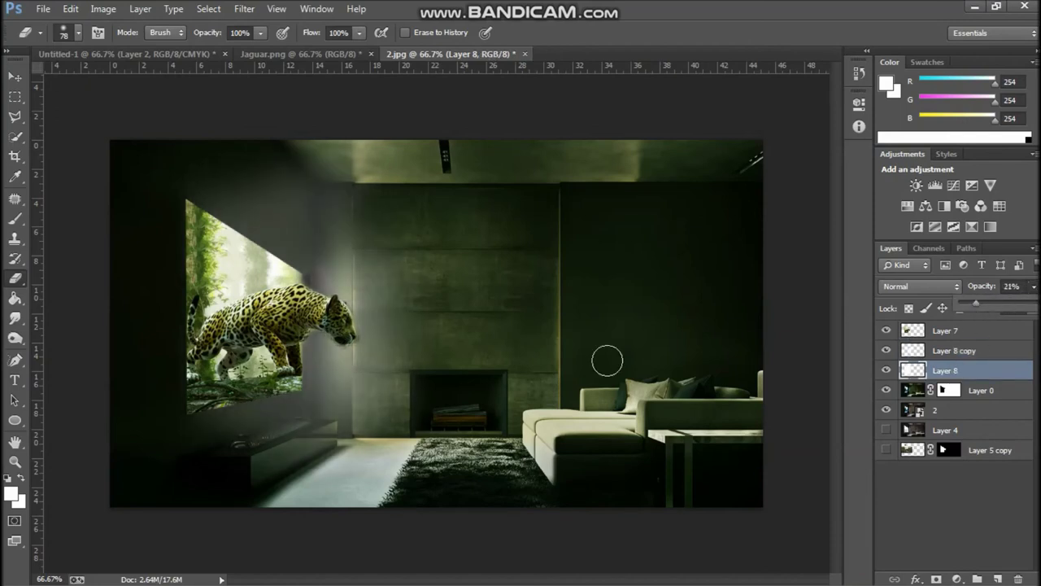
pyautogui.click(13, 220)
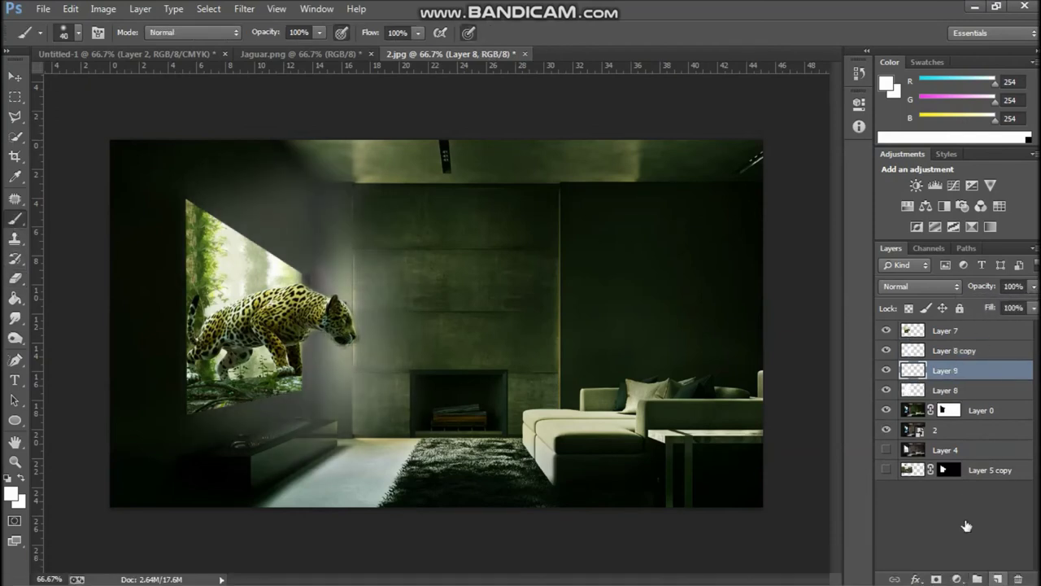
# Step: On a new layer, paint a soft black blob on the floor below the TV
pyautogui.click(998, 578)
pyautogui.click(11, 493)
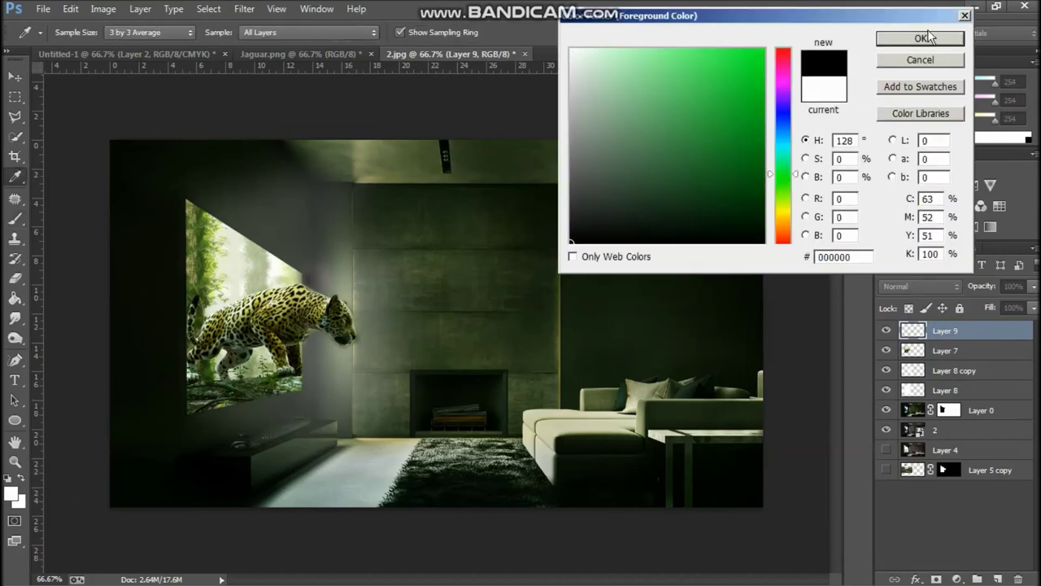
pyautogui.click(935, 35)
pyautogui.rightClick(351, 386)
pyautogui.moveTo(362, 482); pyautogui.dragTo(389, 483)
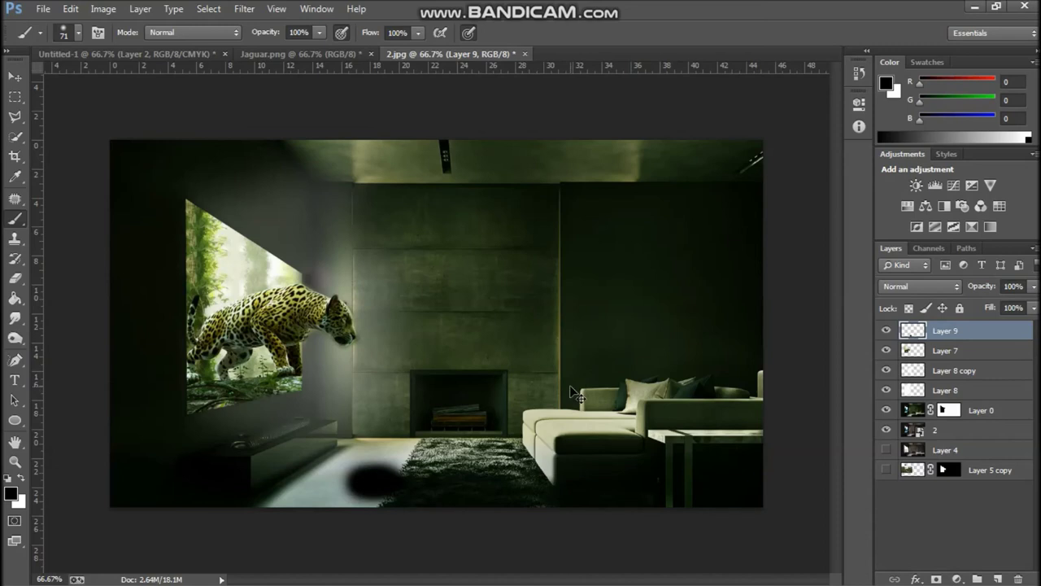
# Step: Stretch the black blob much wider and warp it into a floor shadow
pyautogui.hotkey('ctrl', 't')
pyautogui.moveTo(424, 480); pyautogui.dragTo(493, 486)
pyautogui.moveTo(337, 480); pyautogui.dragTo(224, 482)
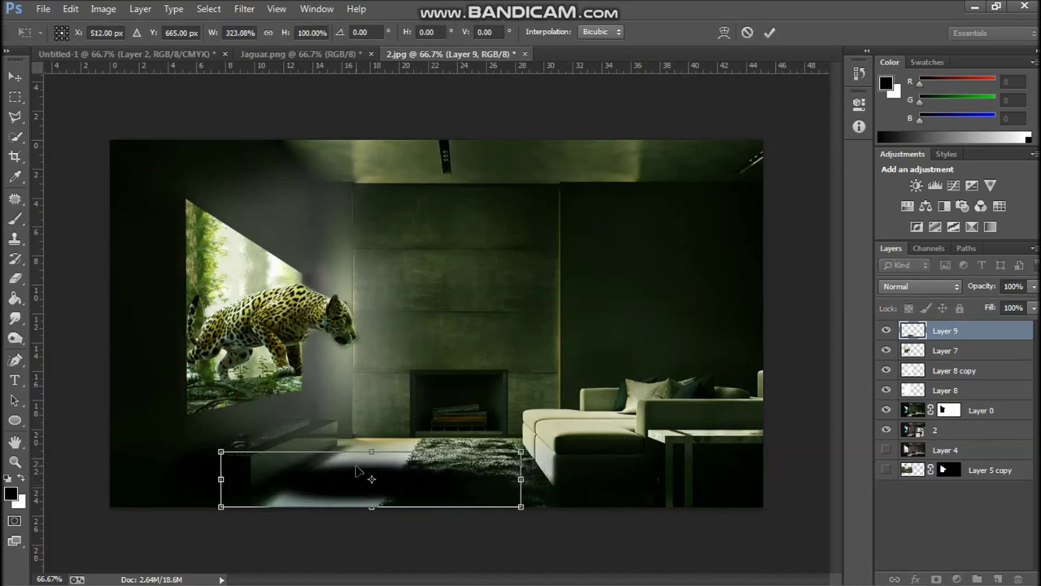
pyautogui.rightClick(434, 455)
pyautogui.click(452, 304)
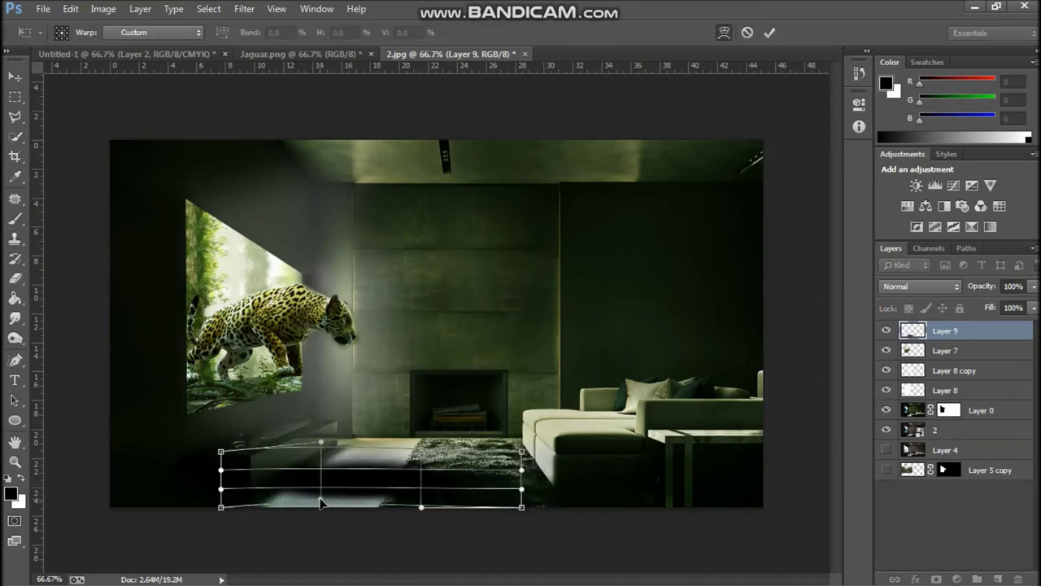
pyautogui.click(768, 34)
pyautogui.click(15, 319)
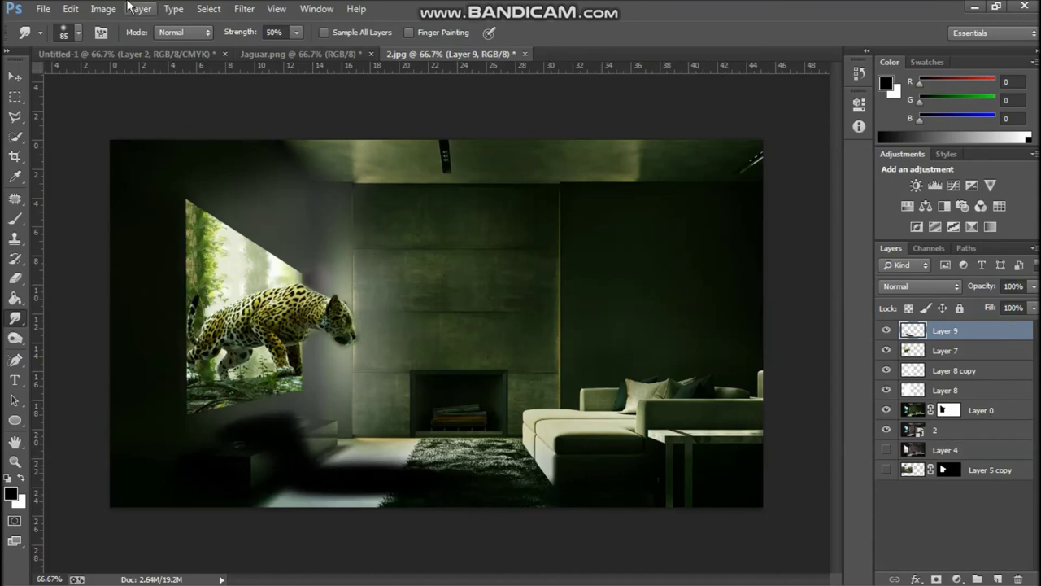
# Step: Undo the last smudge on Layer 9's floor shadow with Ctrl+Z
pyautogui.click(270, 13)
pyautogui.hotkey('ctrl', 'z')
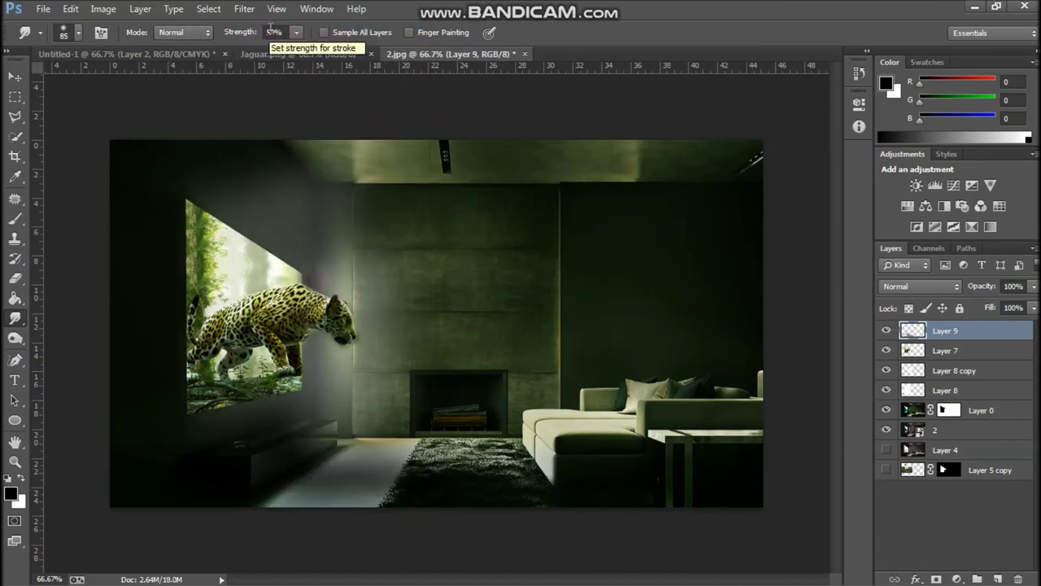